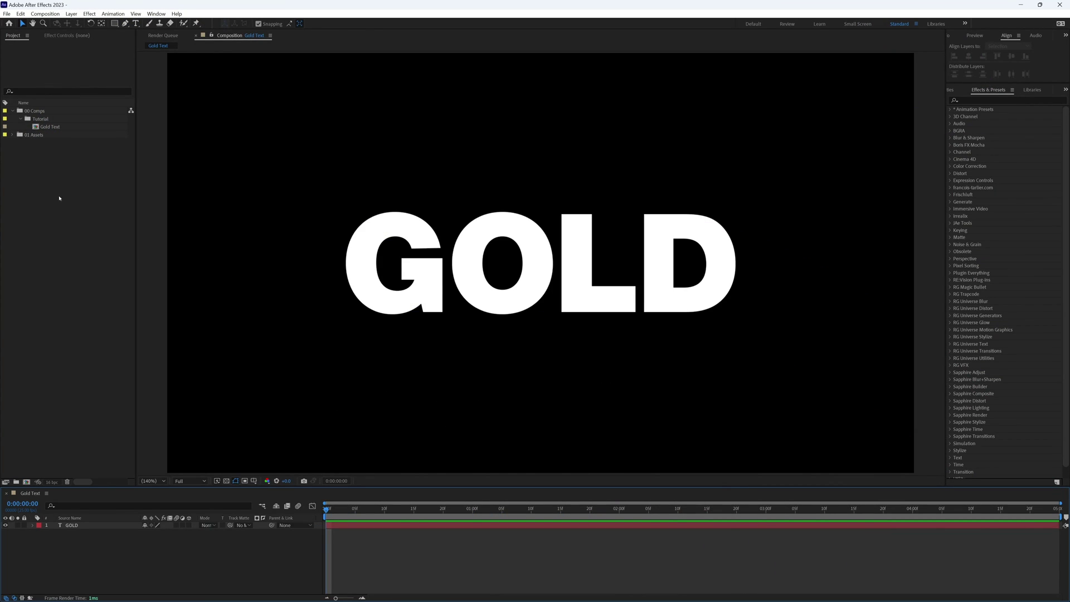
# Step: Create a new 5-second composition named Gold Texture
pyautogui.hotkey('ctrl', 'n')
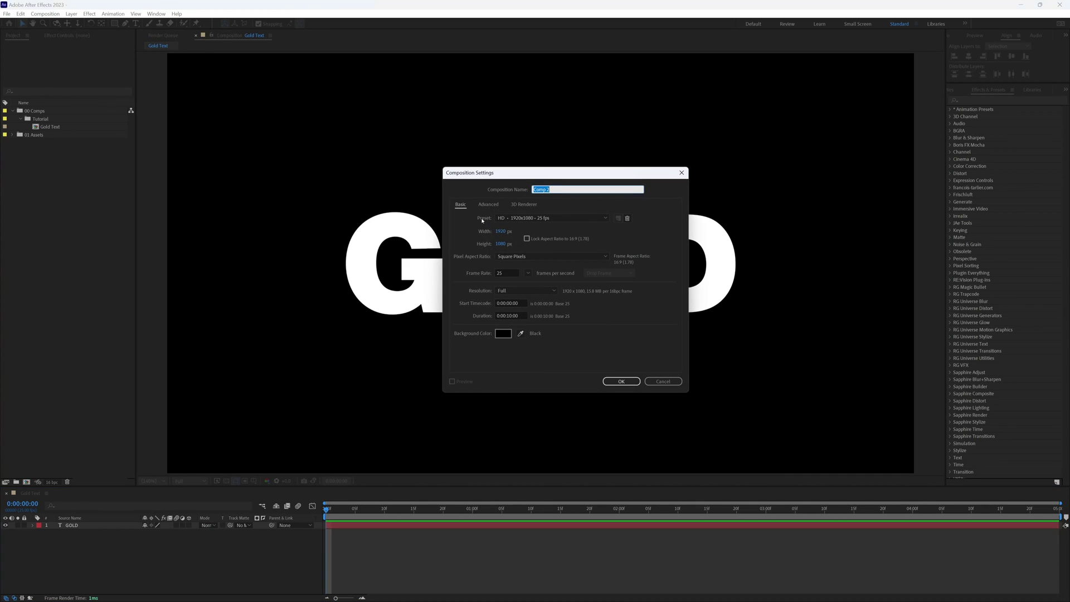
pyautogui.write('Gold Texture')
pyautogui.click(513, 316)
pyautogui.press('BackSpace')
pyautogui.write('5')
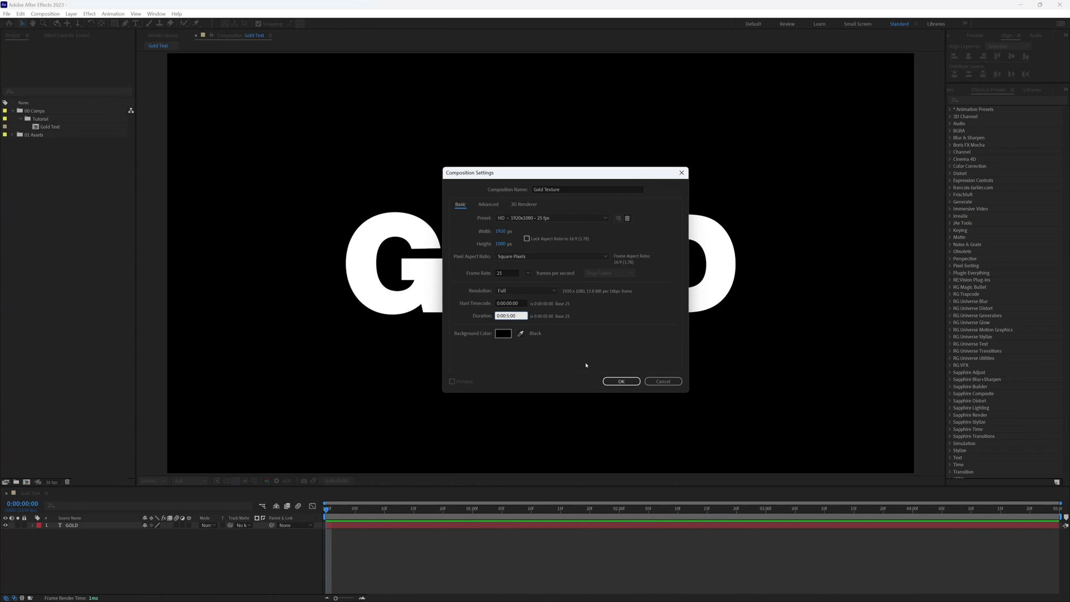
pyautogui.click(606, 381)
# Step: Add a new white solid layer with default settings
pyautogui.click(71, 13)
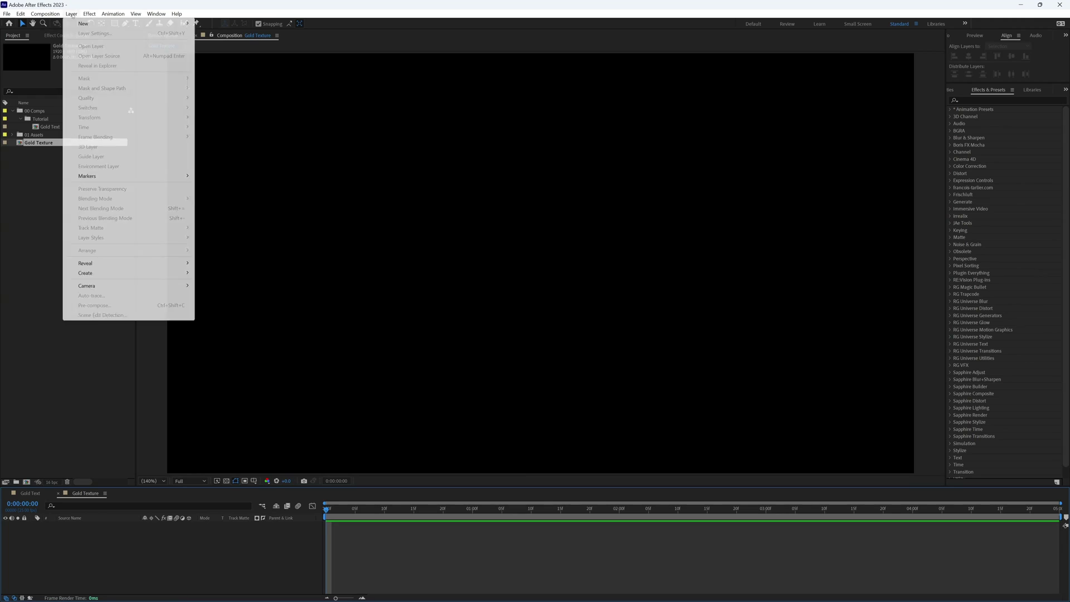
pyautogui.moveTo(122, 24)
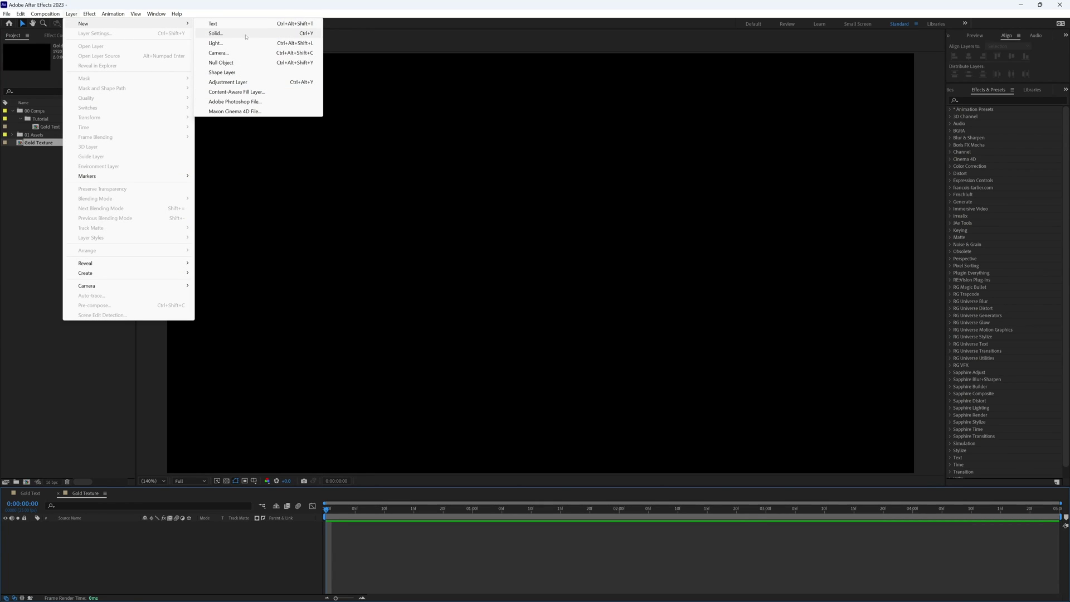
pyautogui.click(246, 35)
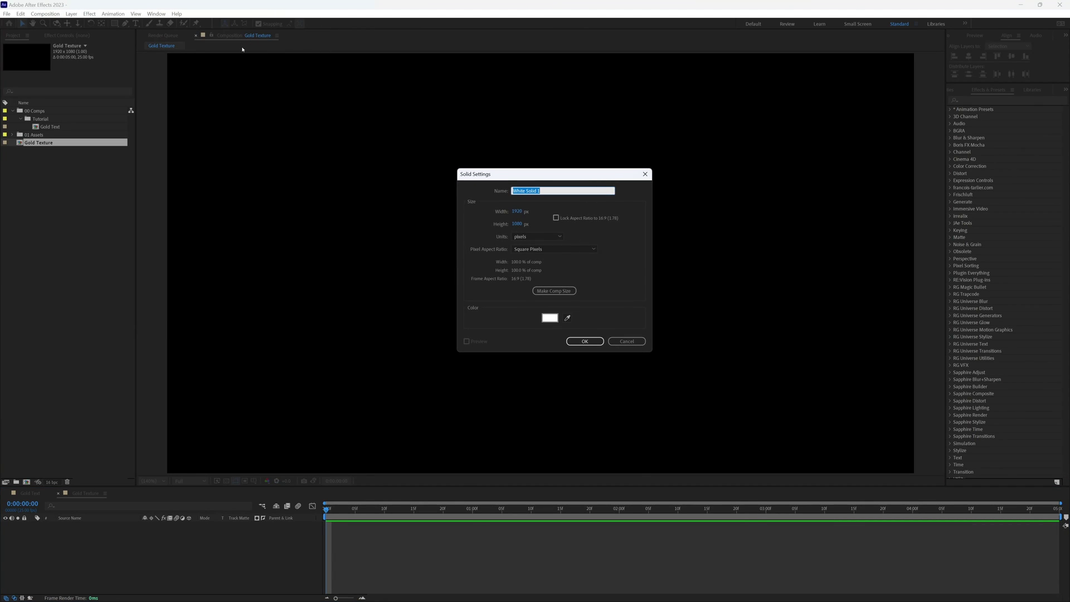
pyautogui.click(591, 342)
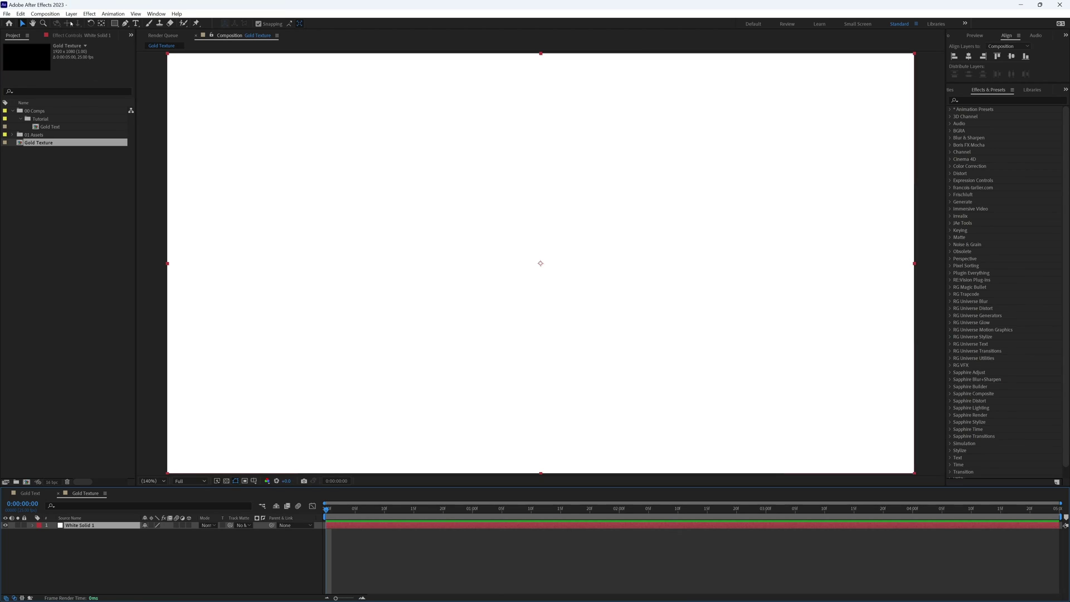
# Step: Apply a Gradient Overlay layer style to the solid and expand its properties
pyautogui.click(72, 13)
pyautogui.moveTo(138, 242)
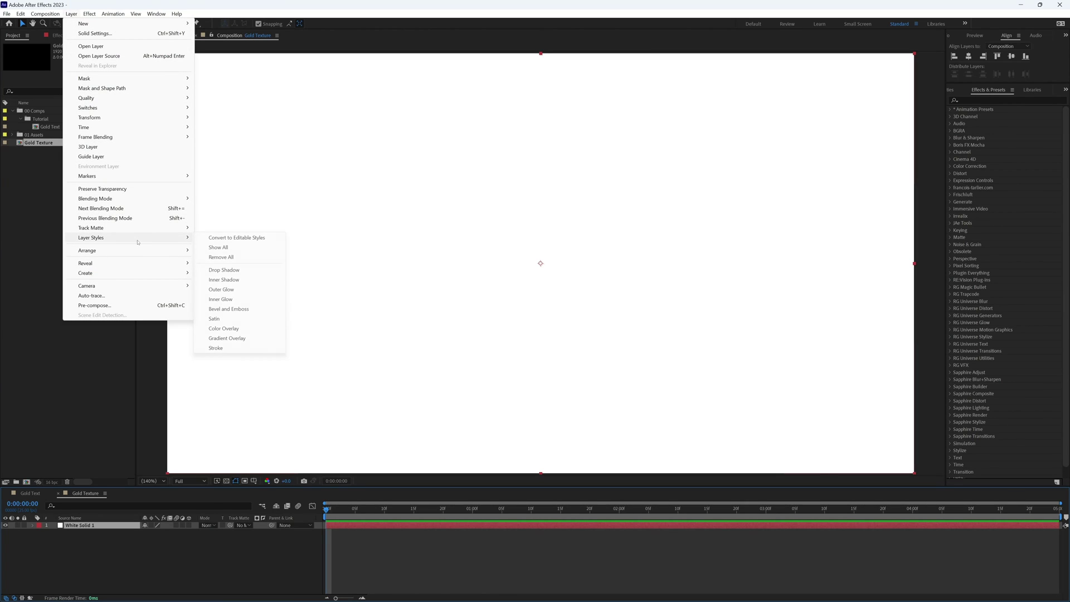
pyautogui.click(240, 339)
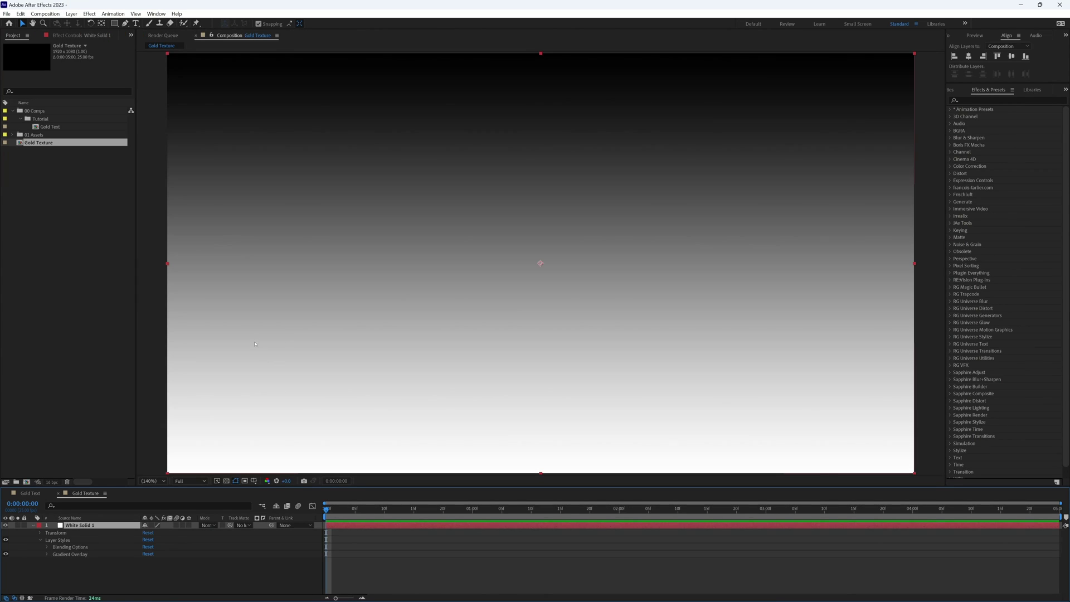
pyautogui.click(47, 554)
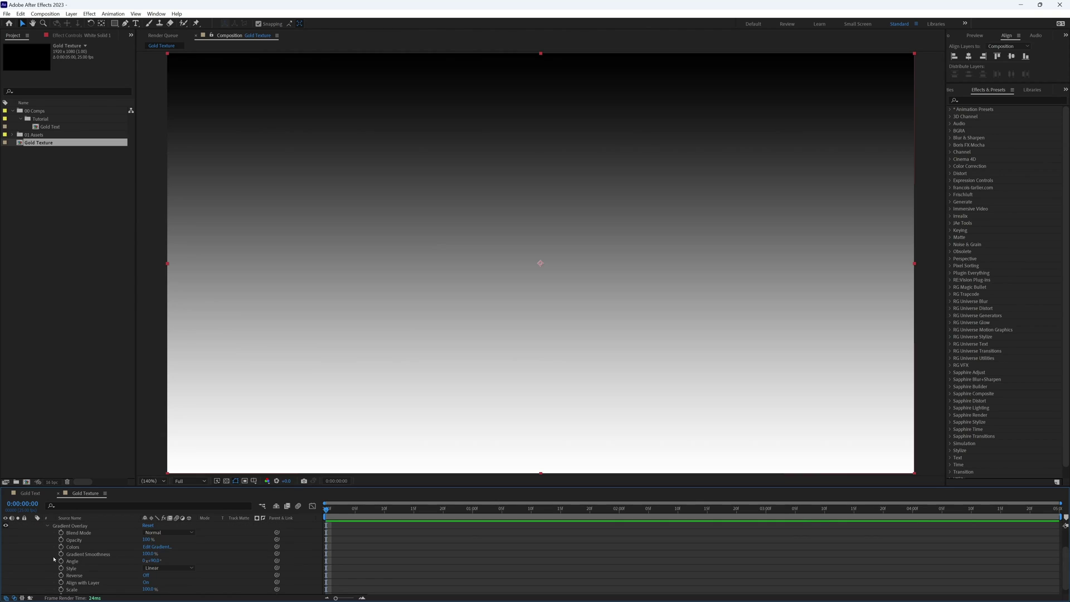
# Step: In the gradient editor, add several colour stops set to yellow, dark yellow, brown and deep golds
pyautogui.click(159, 547)
pyautogui.click(428, 248)
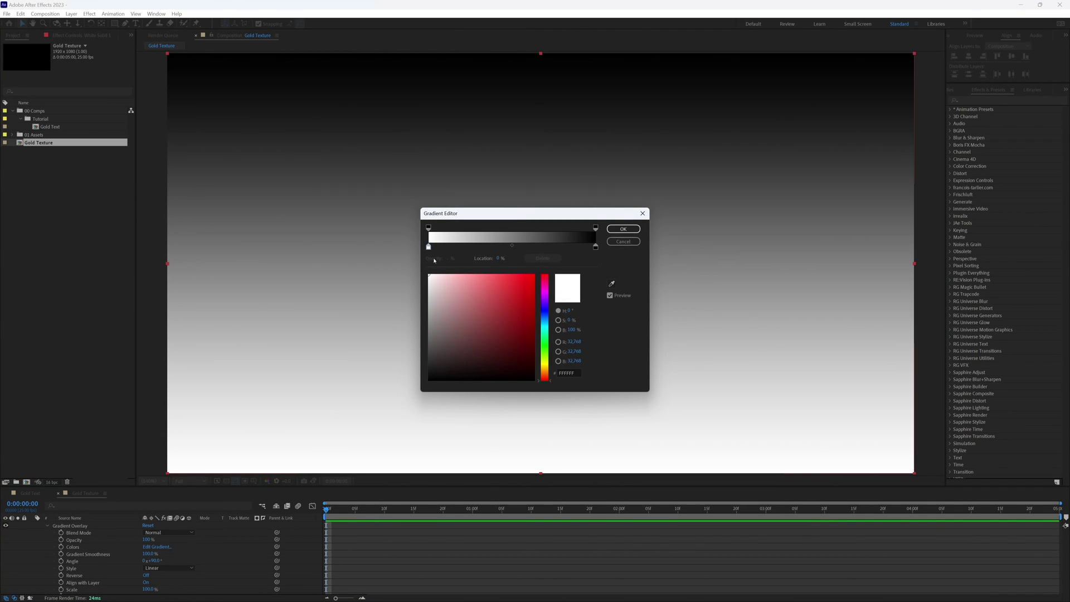
pyautogui.moveTo(543, 375); pyautogui.dragTo(544, 365)
pyautogui.click(532, 281)
pyautogui.click(441, 247)
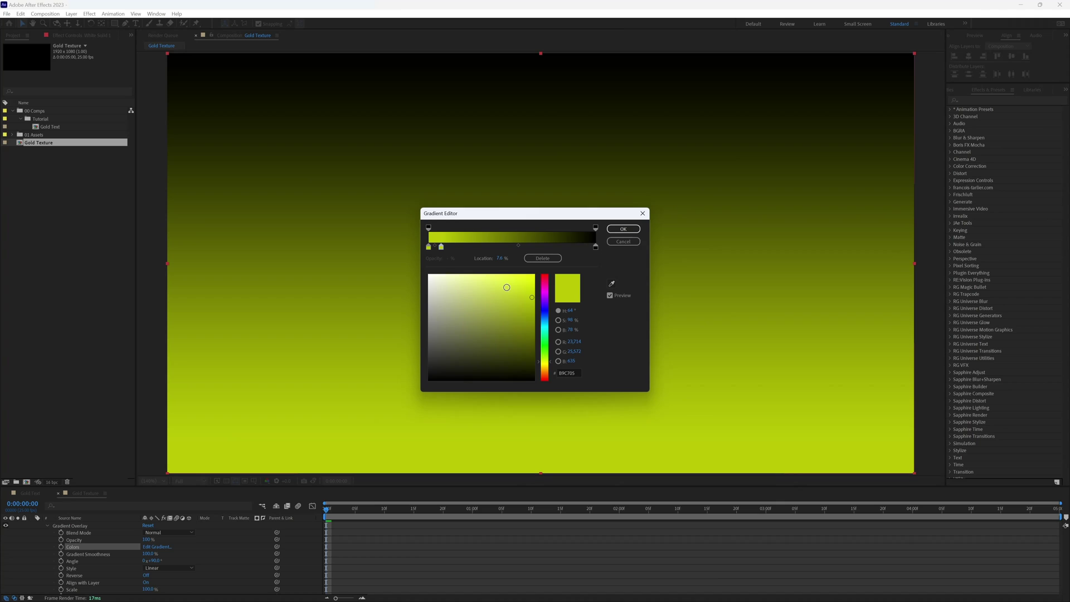
pyautogui.click(533, 295)
pyautogui.click(457, 247)
pyautogui.click(477, 247)
pyautogui.click(493, 247)
pyautogui.click(528, 309)
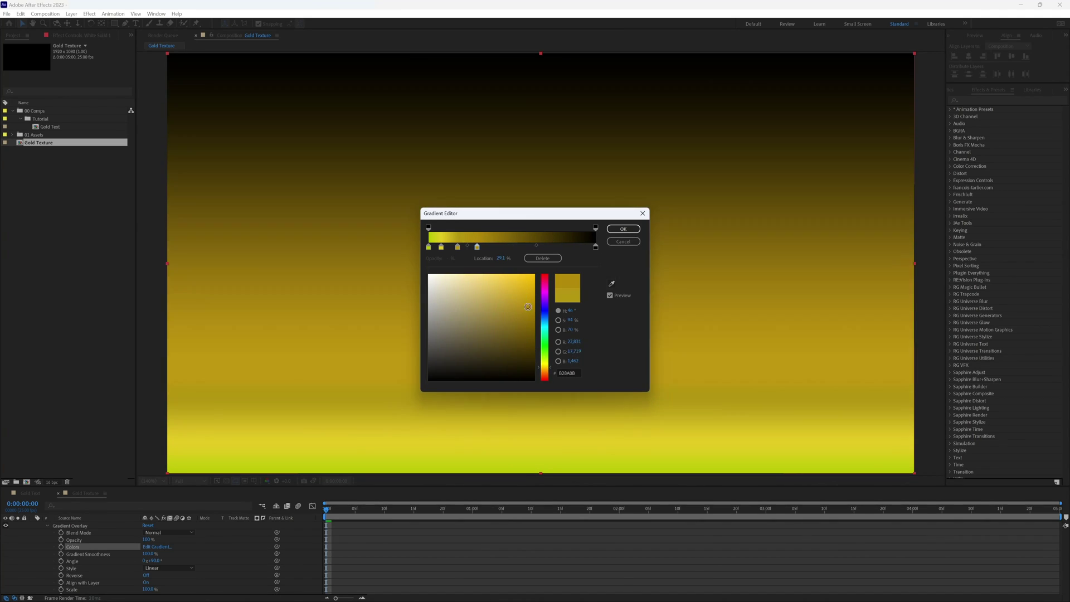
pyautogui.click(546, 370)
pyautogui.click(516, 247)
pyautogui.click(536, 247)
pyautogui.click(559, 247)
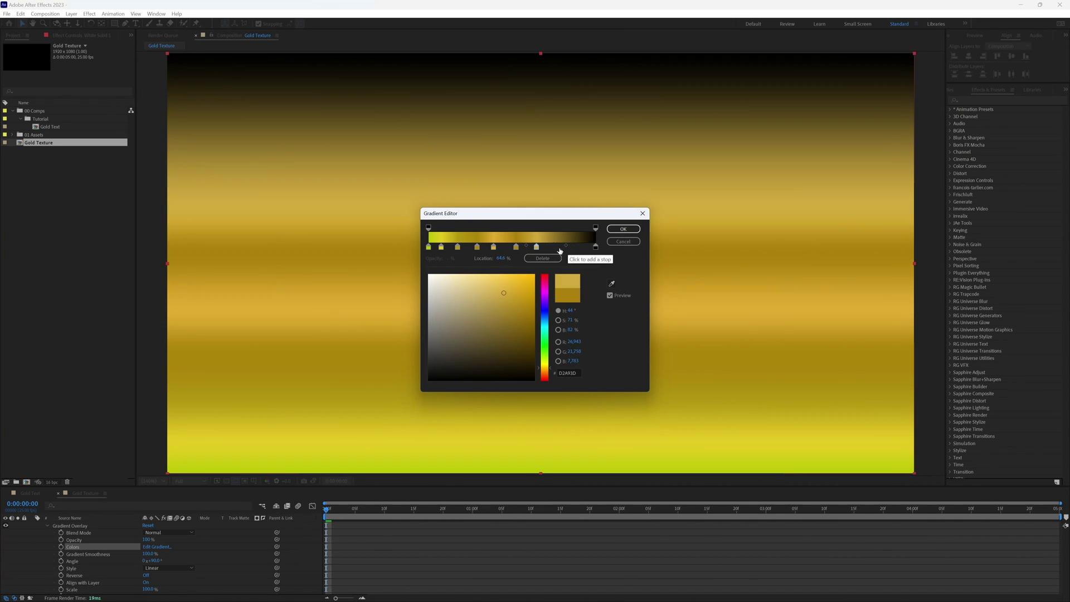
pyautogui.click(525, 318)
# Step: Recolour the end stop yellow, add light and pale gold stops, and respace the bands
pyautogui.click(596, 247)
pyautogui.moveTo(559, 247)
pyautogui.mouseDown()
pyautogui.moveTo(573, 247)
pyautogui.moveTo(543, 247)
pyautogui.mouseUp()
pyautogui.click(530, 247)
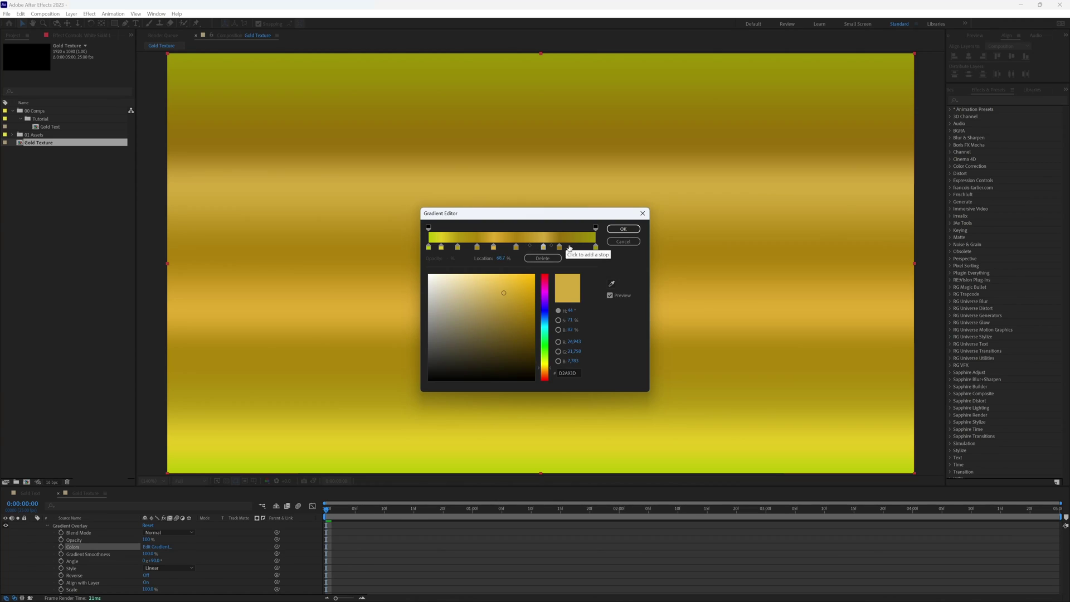
pyautogui.click(528, 308)
pyautogui.moveTo(477, 247); pyautogui.dragTo(511, 247)
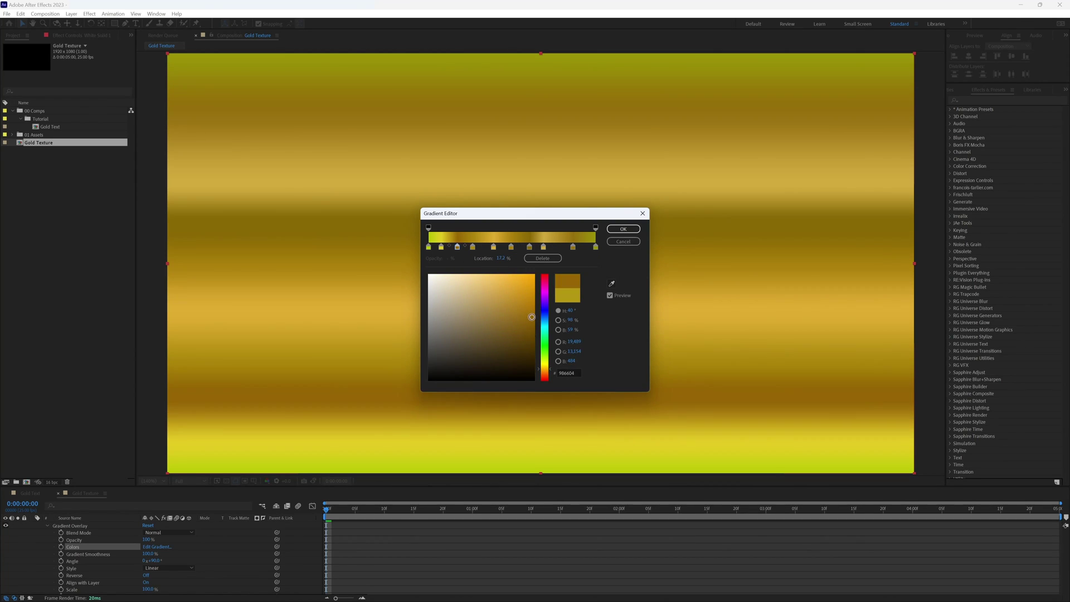
pyautogui.click(559, 247)
pyautogui.click(504, 292)
pyautogui.click(493, 247)
pyautogui.click(493, 283)
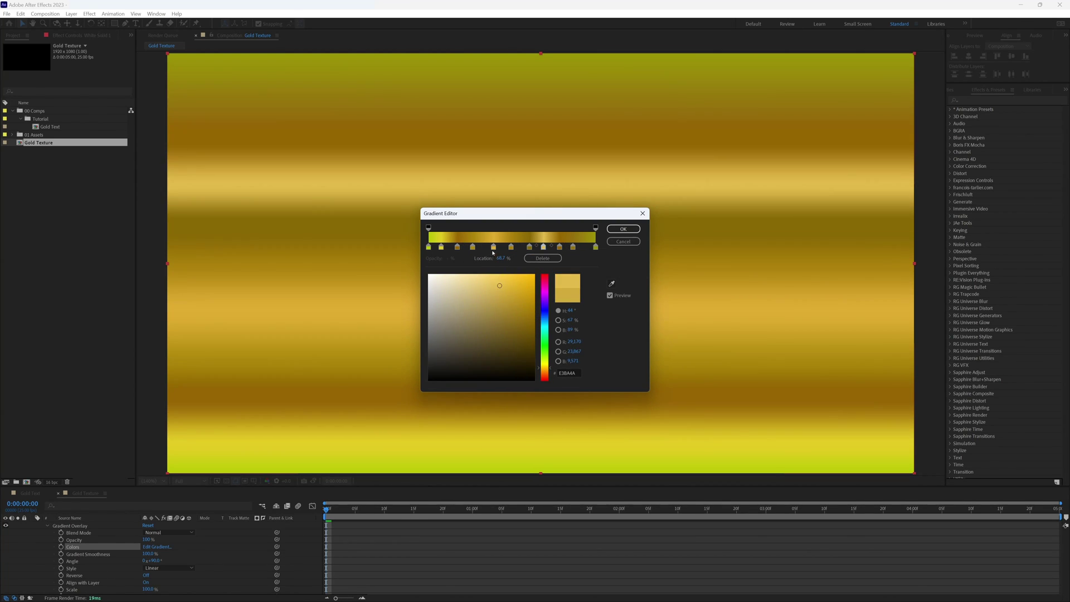
pyautogui.moveTo(559, 247); pyautogui.dragTo(526, 247)
pyautogui.moveTo(493, 247); pyautogui.dragTo(492, 247)
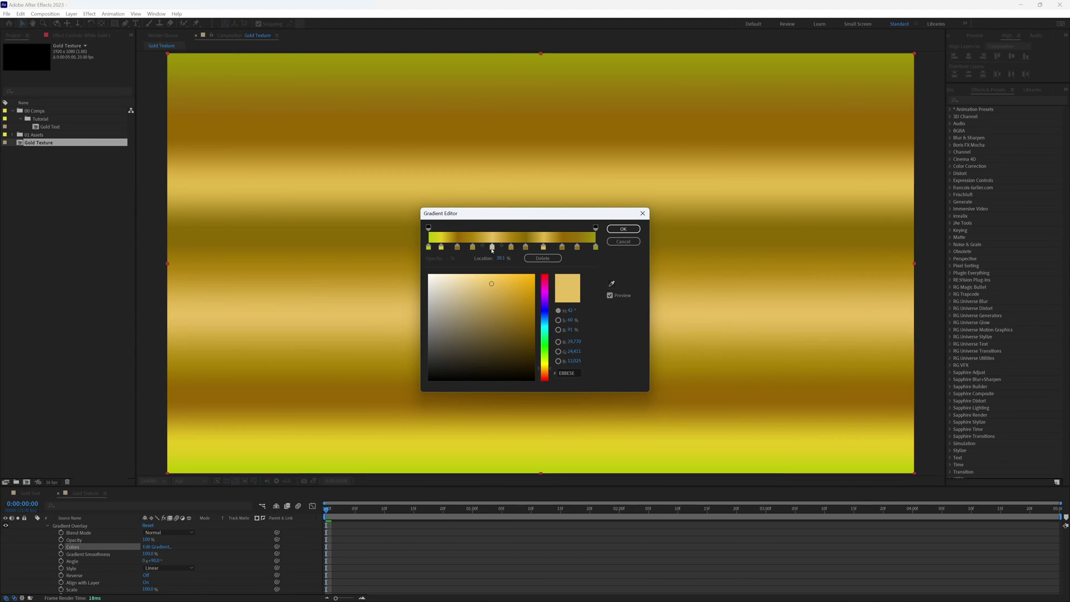
# Step: Tilt the gold bands to a 119° angle and nest Gold Texture in a new comp, Gold Texture 2
pyautogui.click(627, 229)
pyautogui.moveTo(154, 561); pyautogui.dragTo(171, 561)
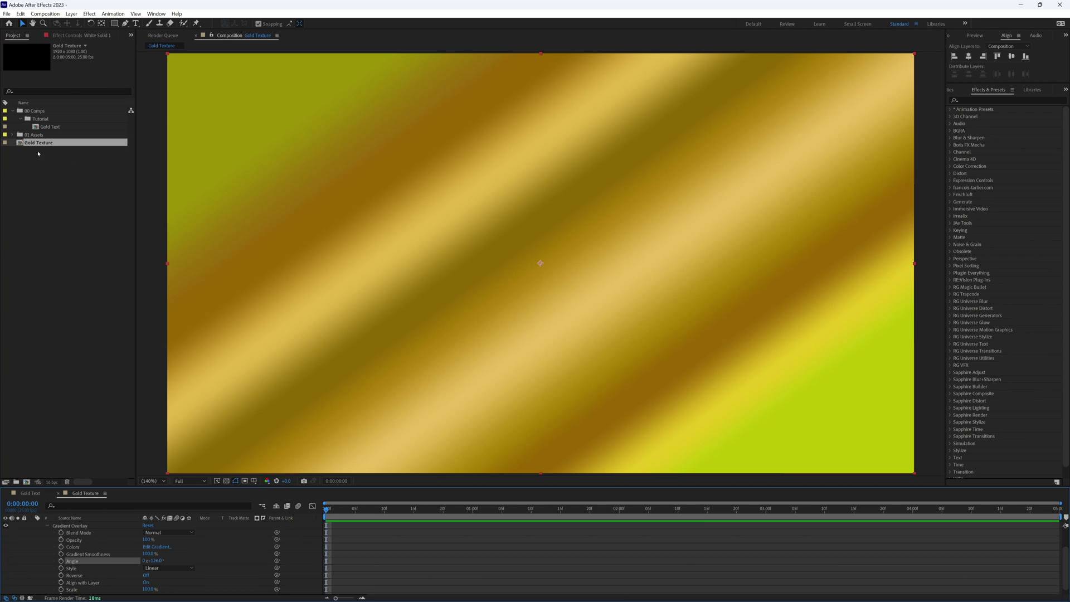
pyautogui.moveTo(35, 143); pyautogui.dragTo(26, 483)
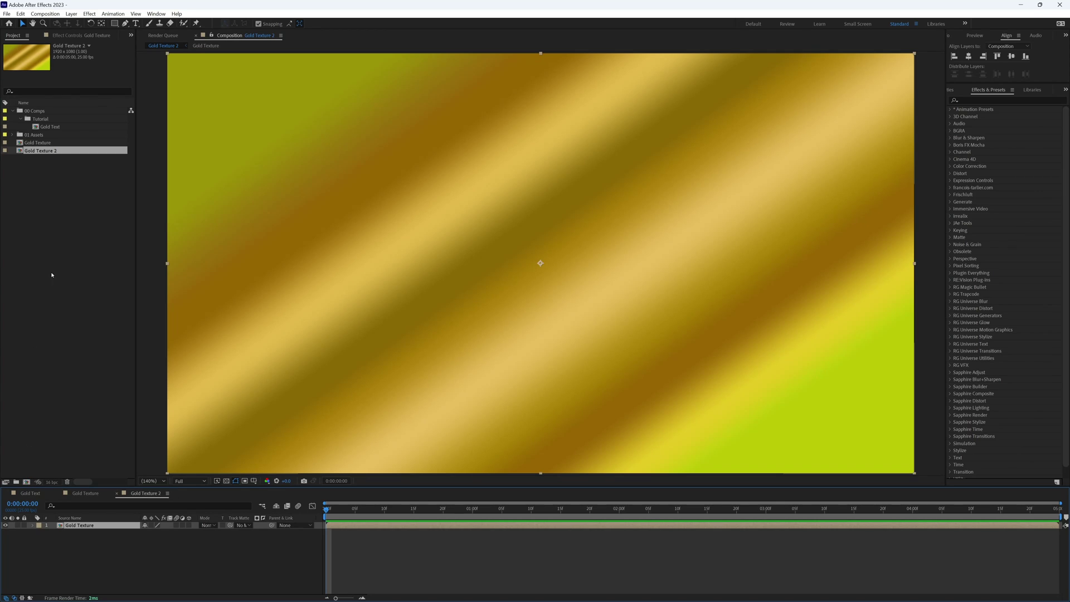
# Step: Rename the Gold Texture 2 comp to Gold Texture_Animation
pyautogui.click(49, 152)
pyautogui.press('Return')
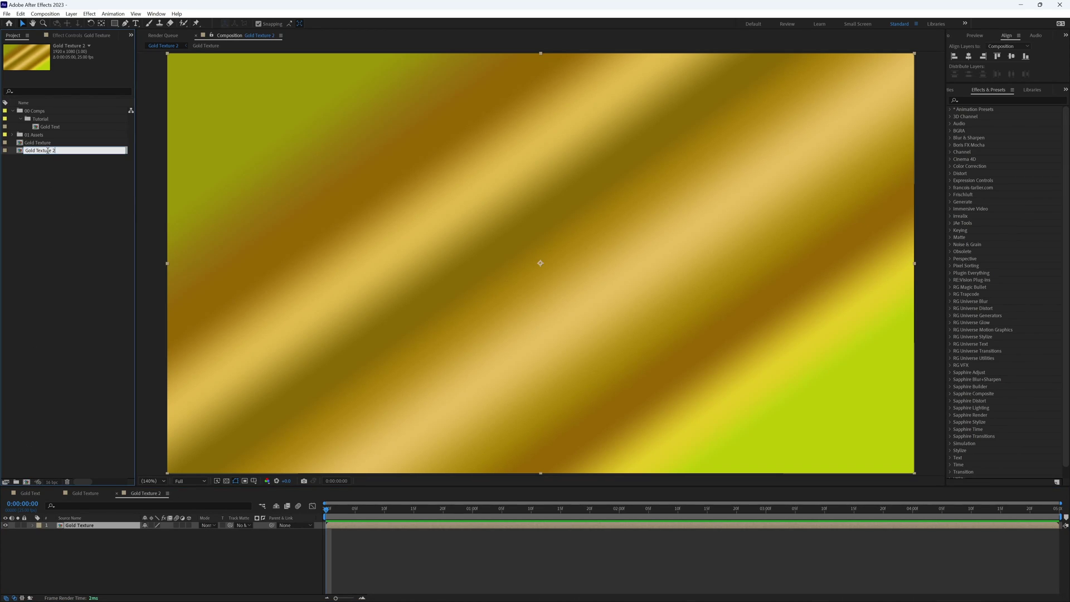
pyautogui.write('_Animation')
pyautogui.press('Return')
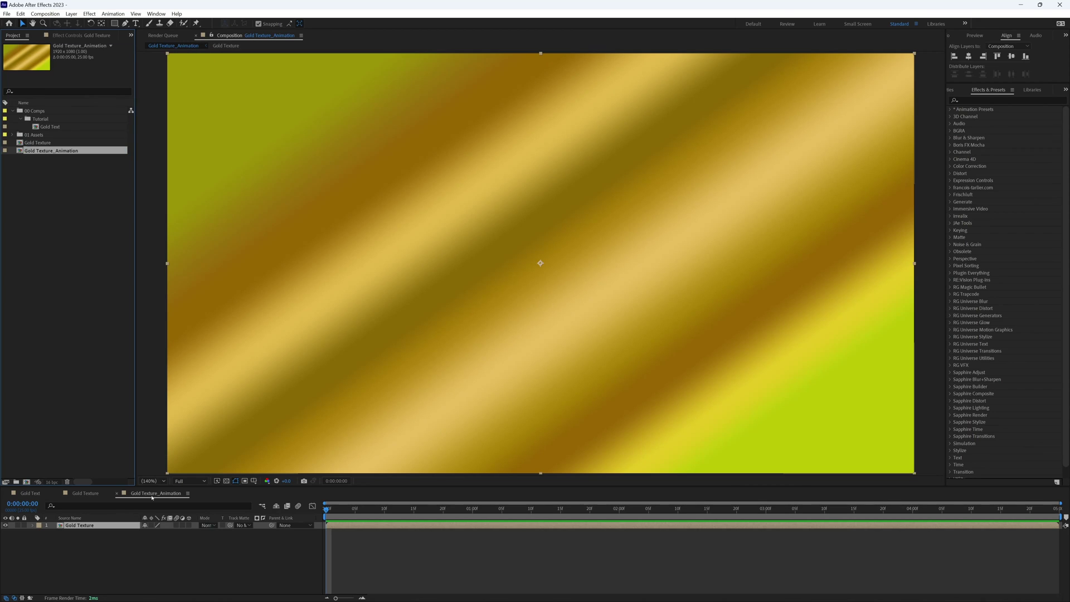
# Step: Scale the nested Gold Texture layer to 20% and search the effects for Motion Tile
pyautogui.press('s')
pyautogui.click(156, 532)
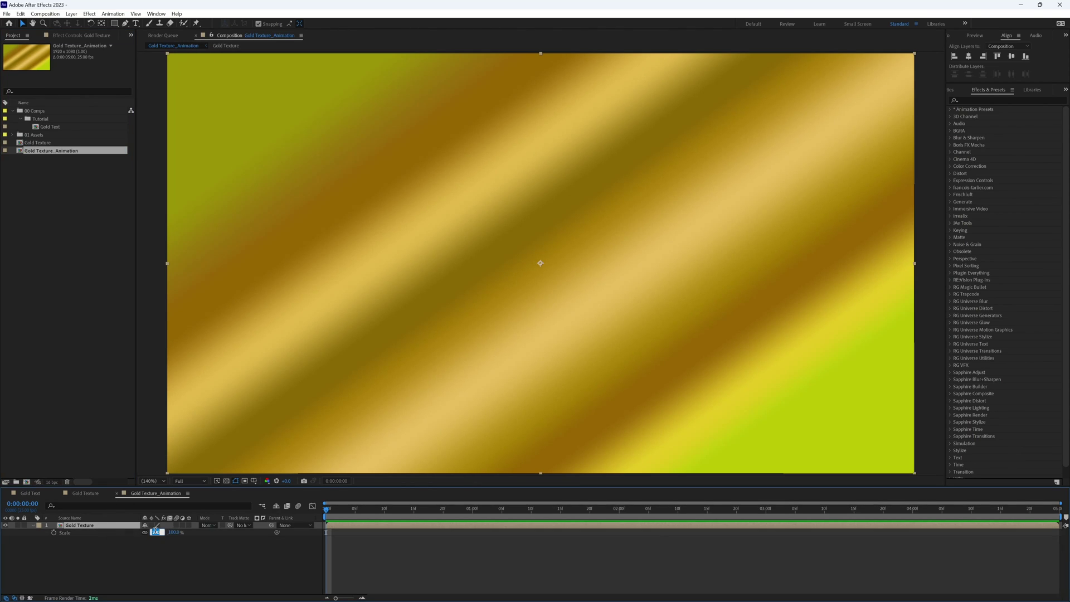
pyautogui.write('20')
pyautogui.press('Return')
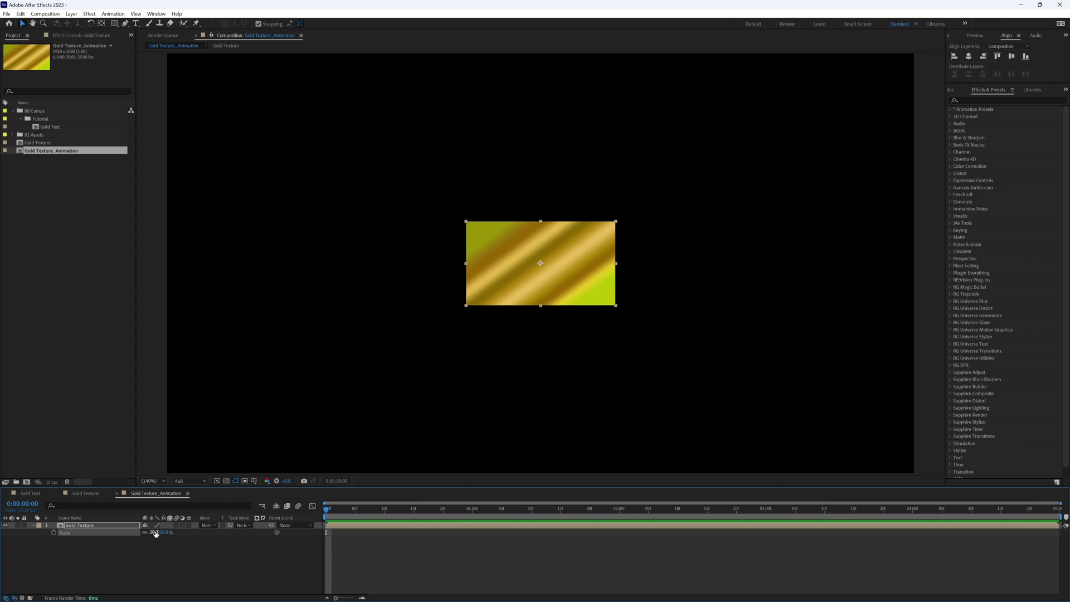
pyautogui.click(998, 98)
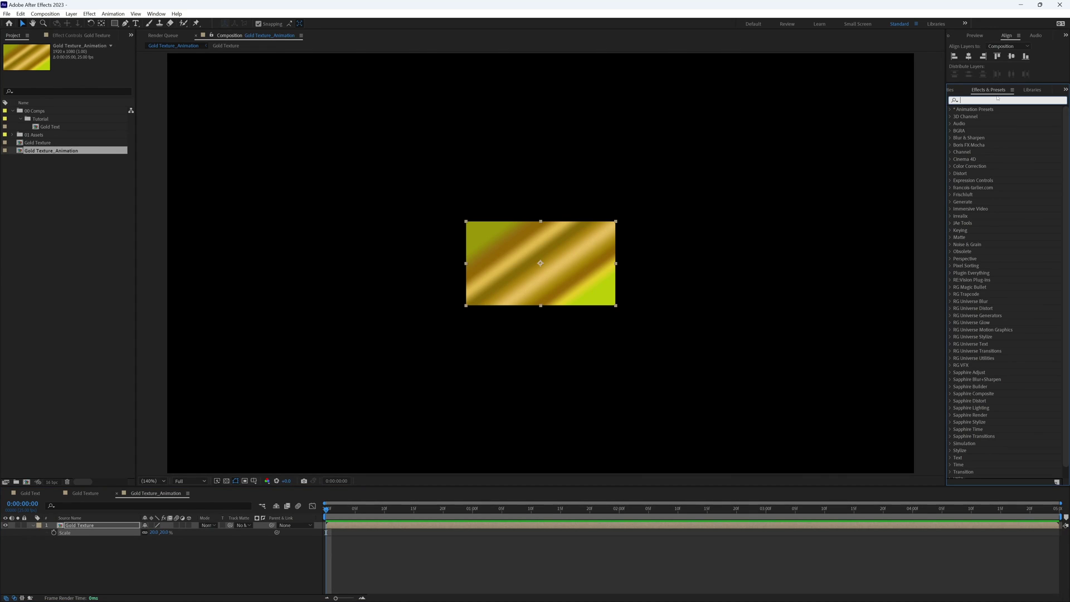
pyautogui.write('motion t')
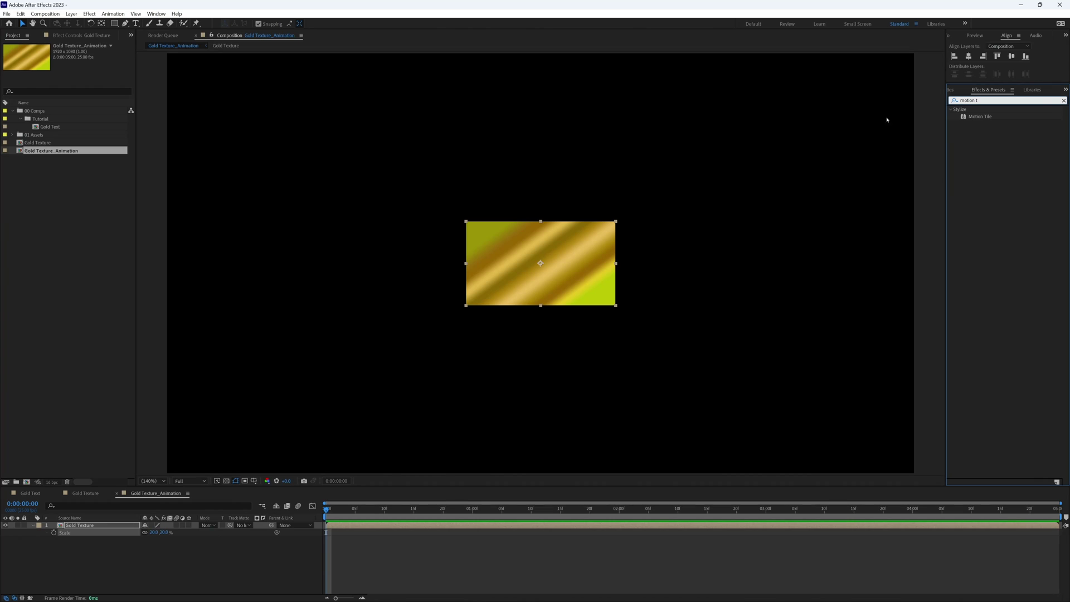
# Step: Apply Motion Tile to the Gold Texture layer, raise its output to 500, and enable Mirror Edges
pyautogui.moveTo(974, 120); pyautogui.dragTo(568, 253)
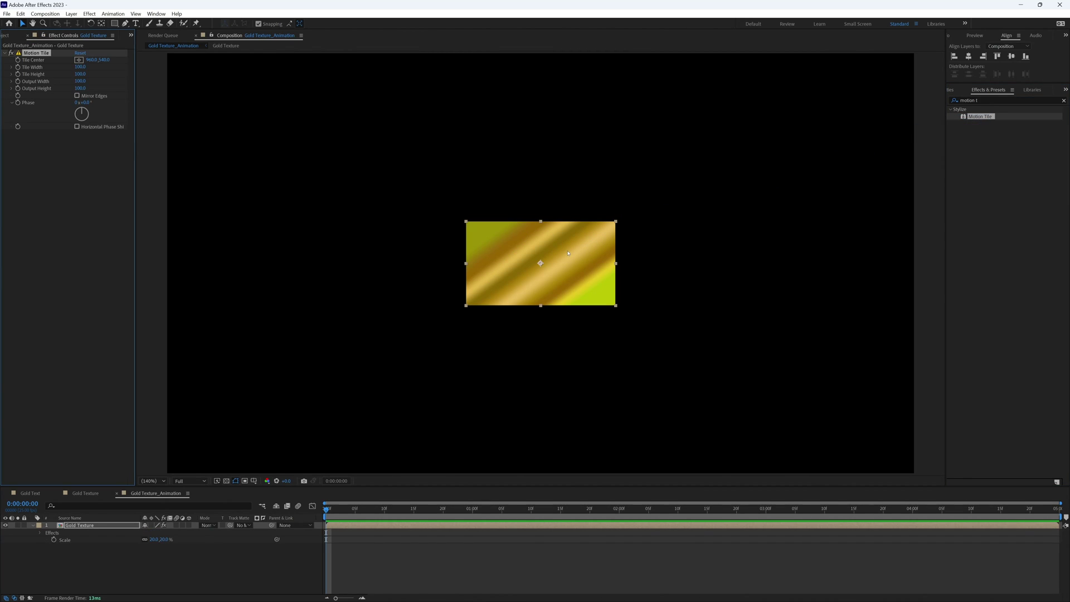
pyautogui.click(81, 81)
pyautogui.hotkey('shift', 'Up')
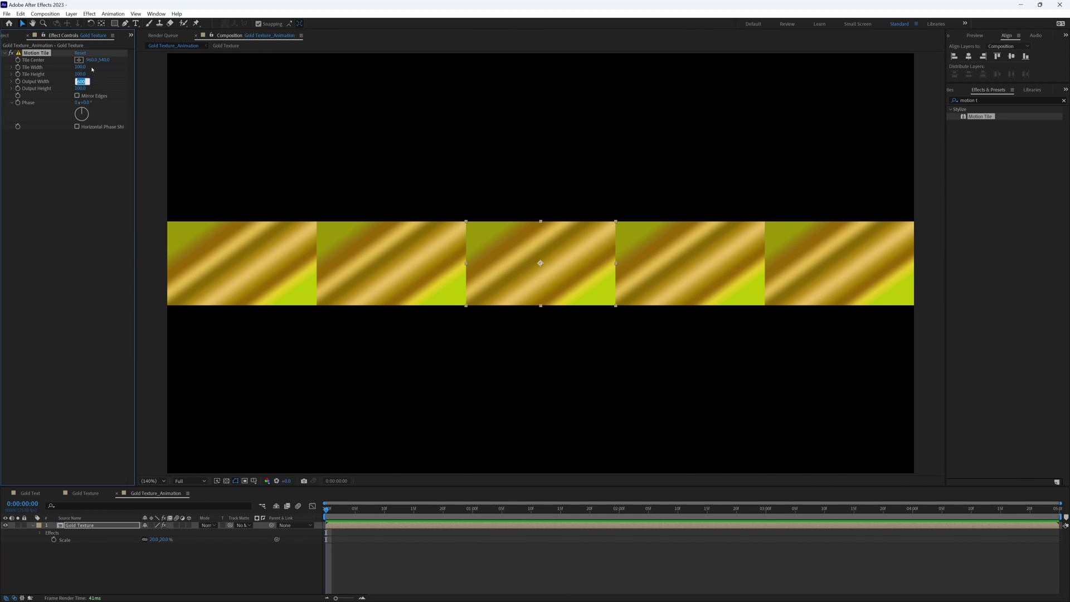
pyautogui.press('Tab')
pyautogui.hotkey('shift', 'Up')
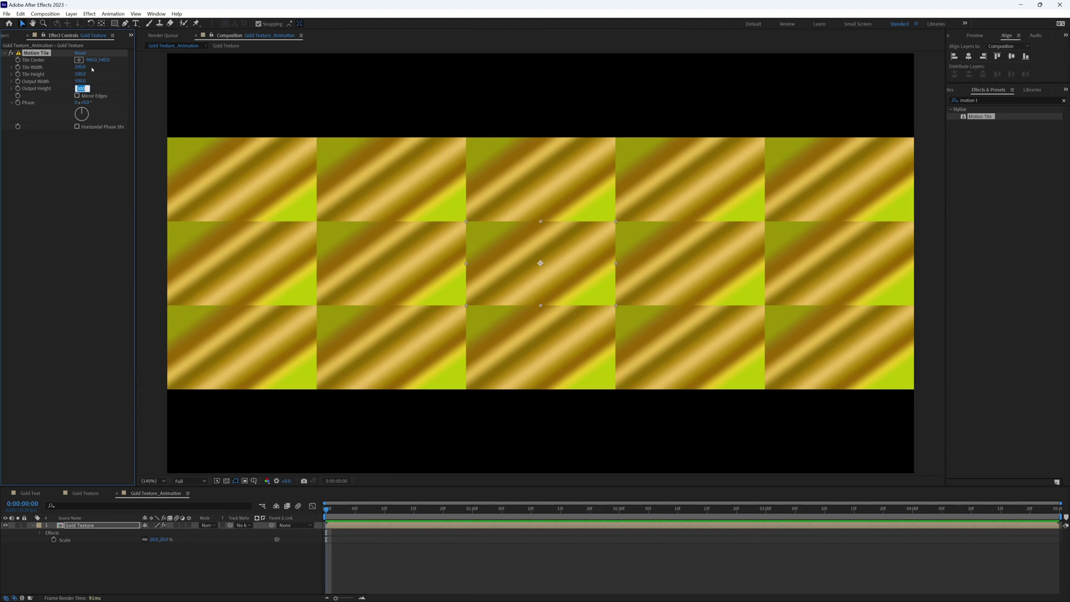
pyautogui.hotkey('shift', 'Up')
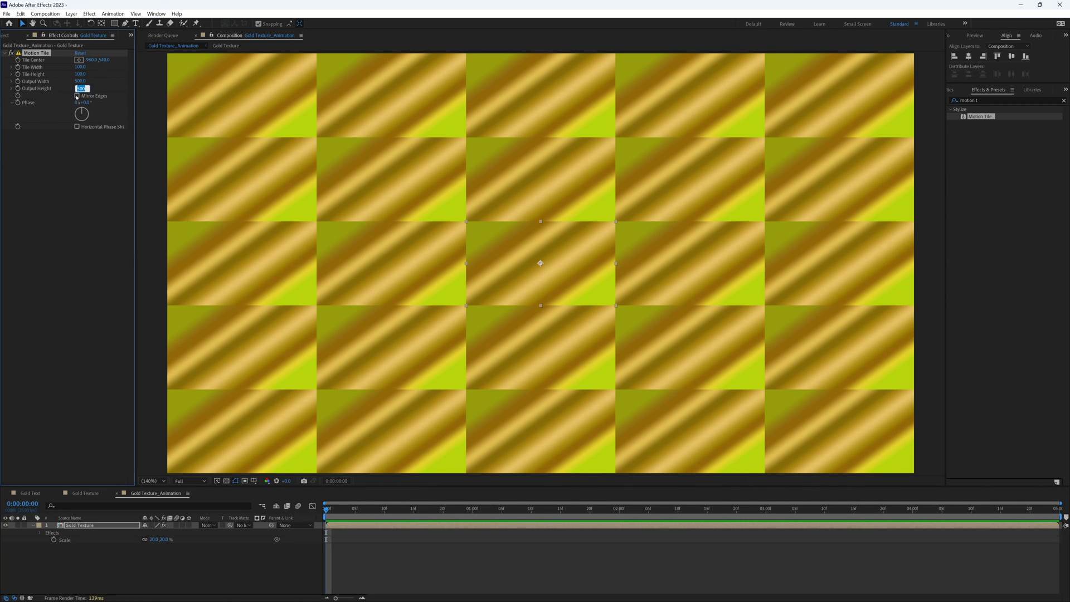
pyautogui.click(76, 96)
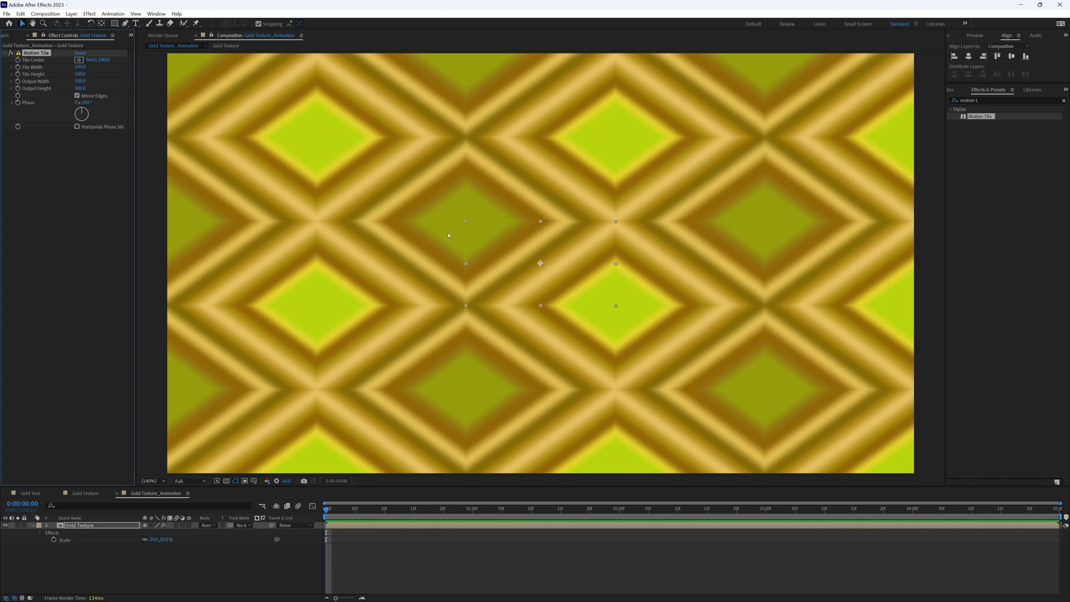
# Step: In Gold Texture, recolour the gradient's first stop toward orange-gold and the last stop to lighter yellow
pyautogui.click(86, 493)
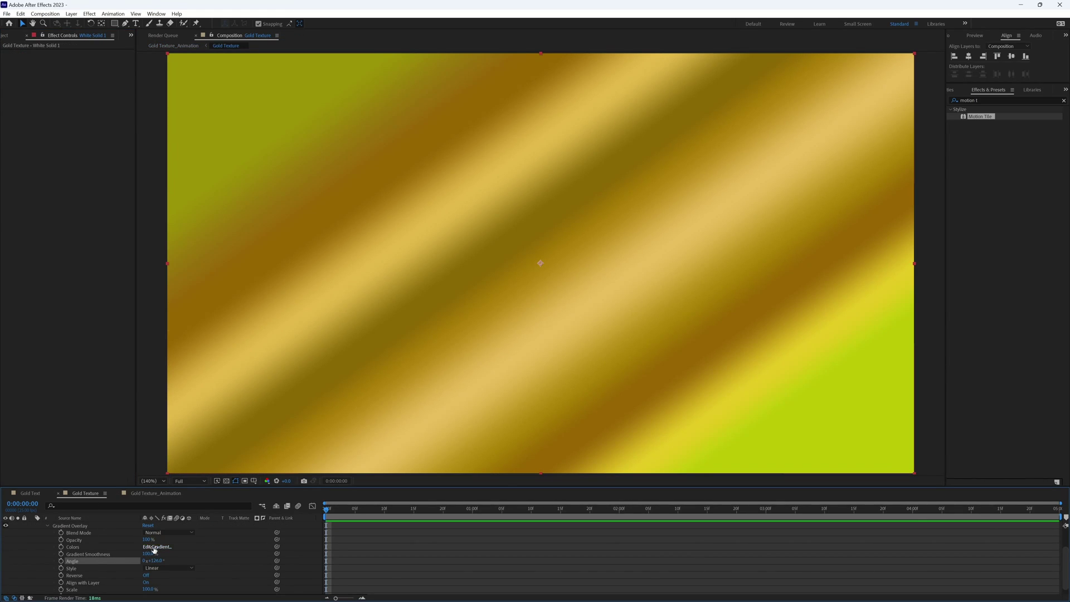
pyautogui.click(157, 546)
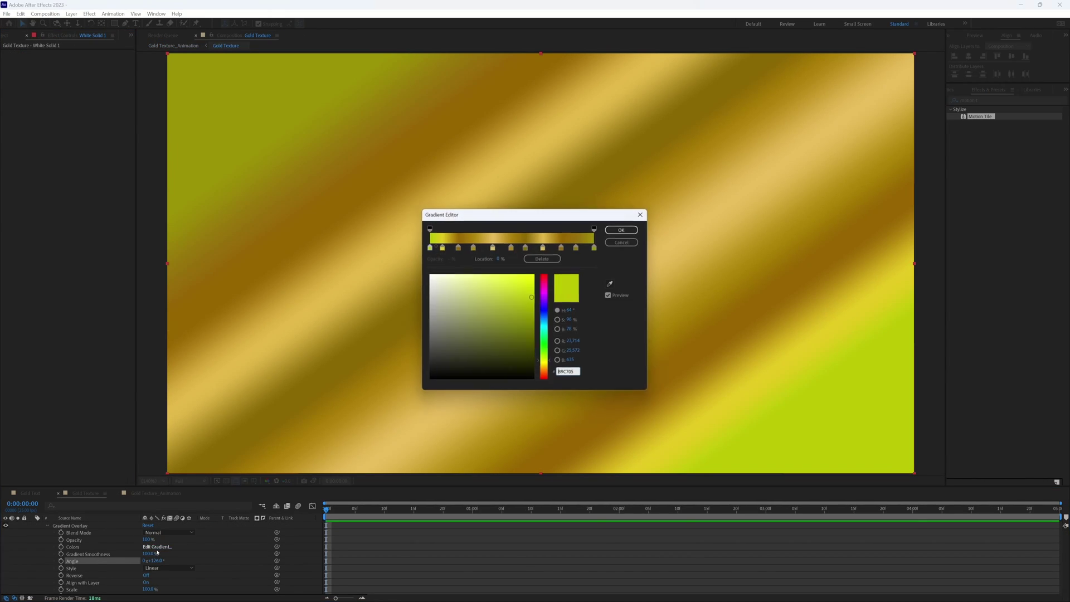
pyautogui.click(429, 249)
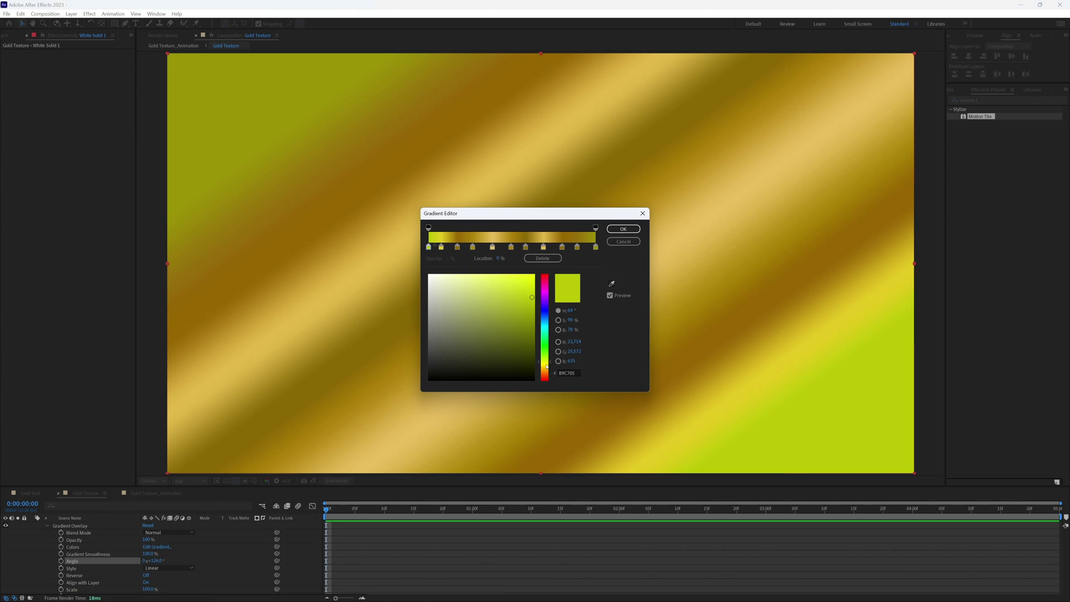
pyautogui.moveTo(546, 366); pyautogui.dragTo(546, 362)
pyautogui.click(596, 247)
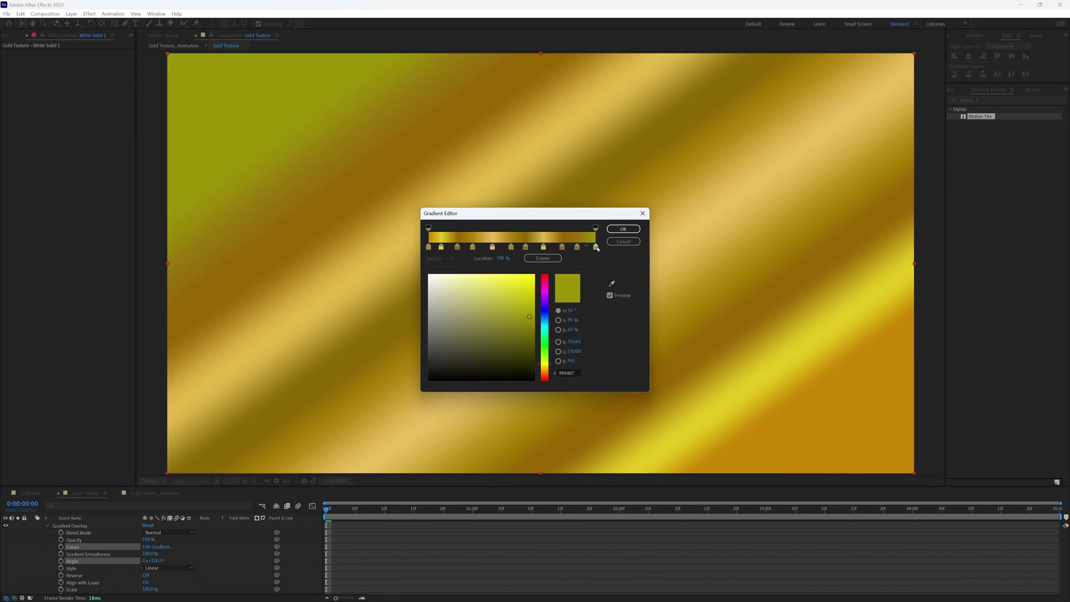
pyautogui.moveTo(529, 305); pyautogui.dragTo(509, 282)
pyautogui.press('Return')
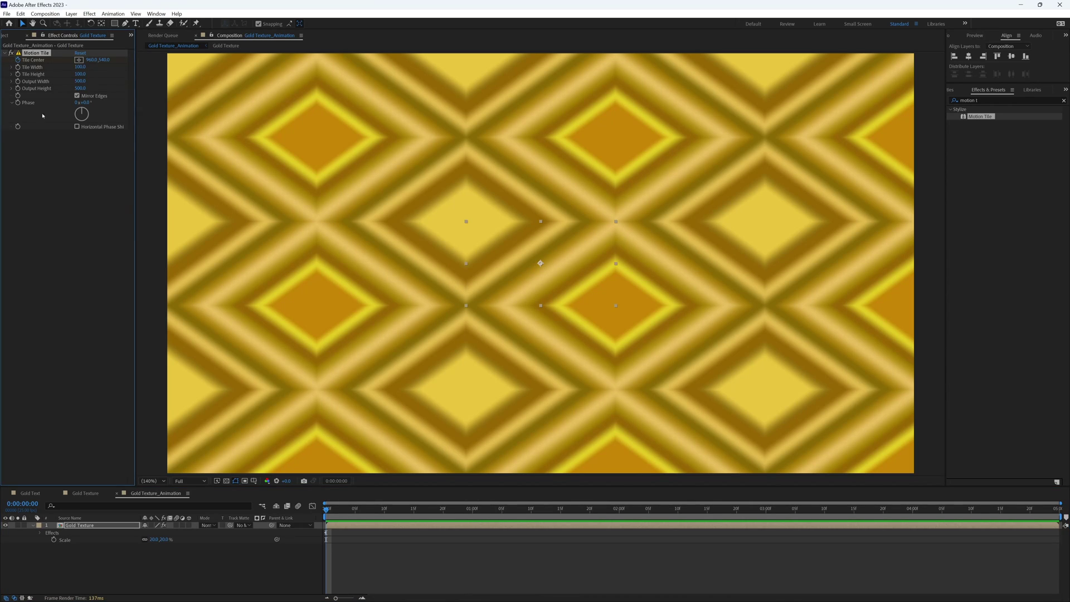
# Step: Keyframe Motion Tile's Tile Center so the diamond pattern slides rightward, then preview playback
pyautogui.press('space')
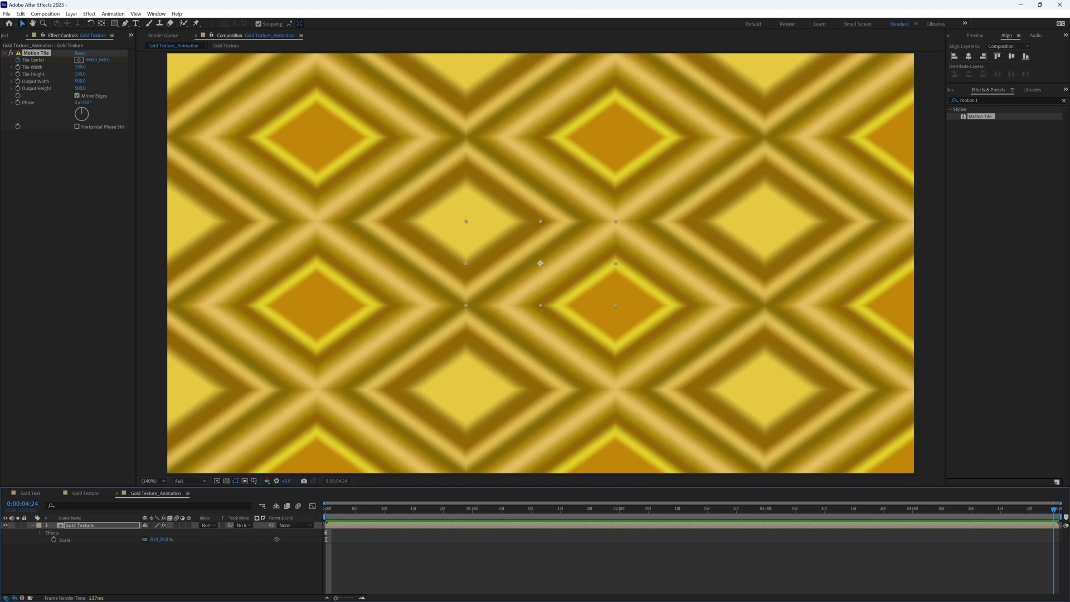
pyautogui.moveTo(91, 59); pyautogui.dragTo(442, 56)
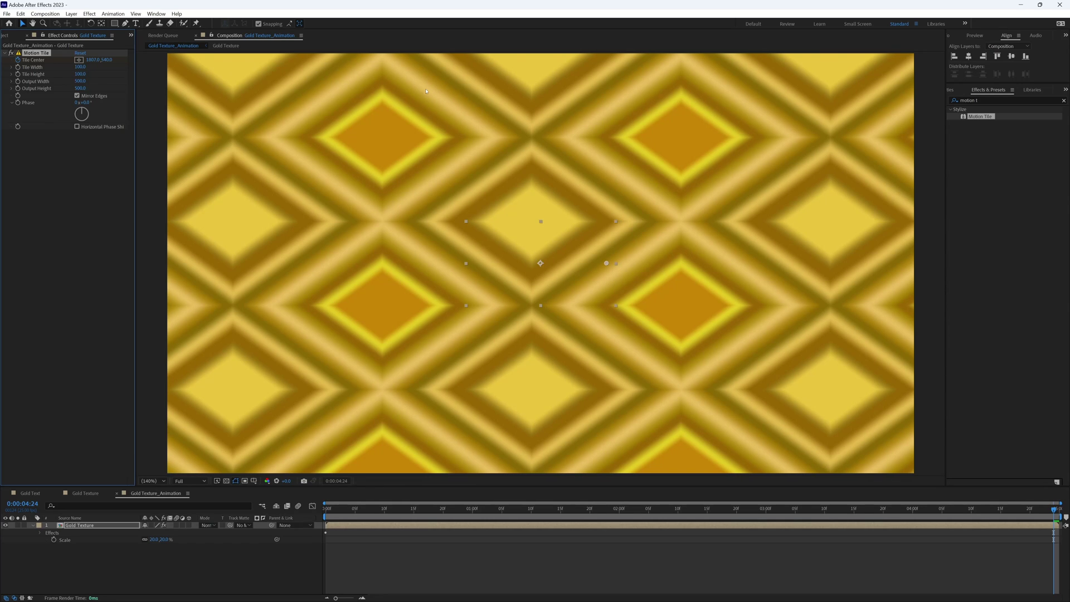
pyautogui.click(328, 512)
pyautogui.click(326, 510)
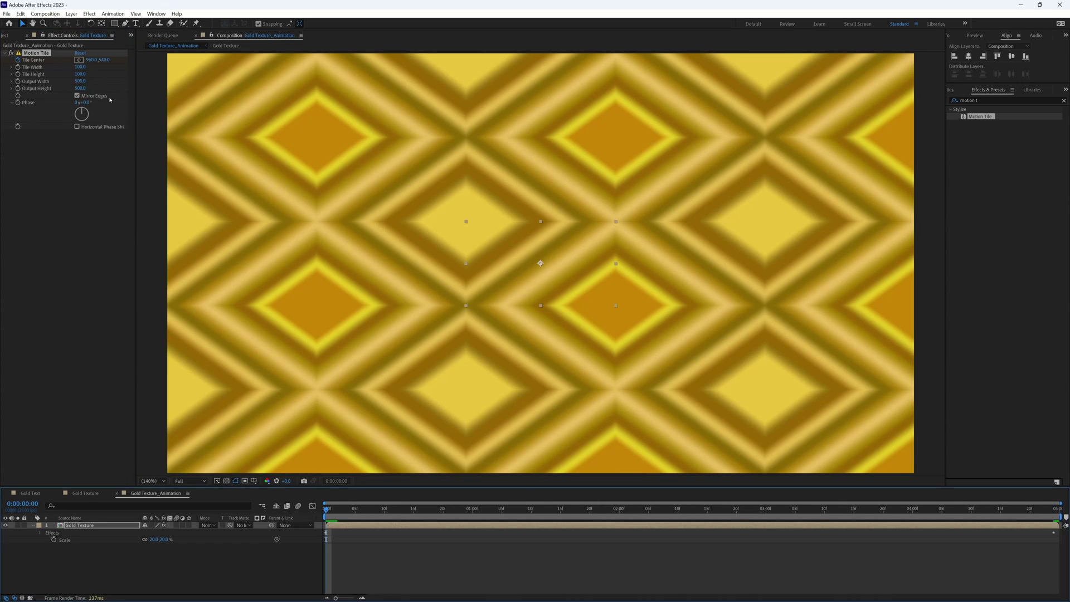
pyautogui.moveTo(89, 60); pyautogui.dragTo(2, 68)
pyautogui.press('space')
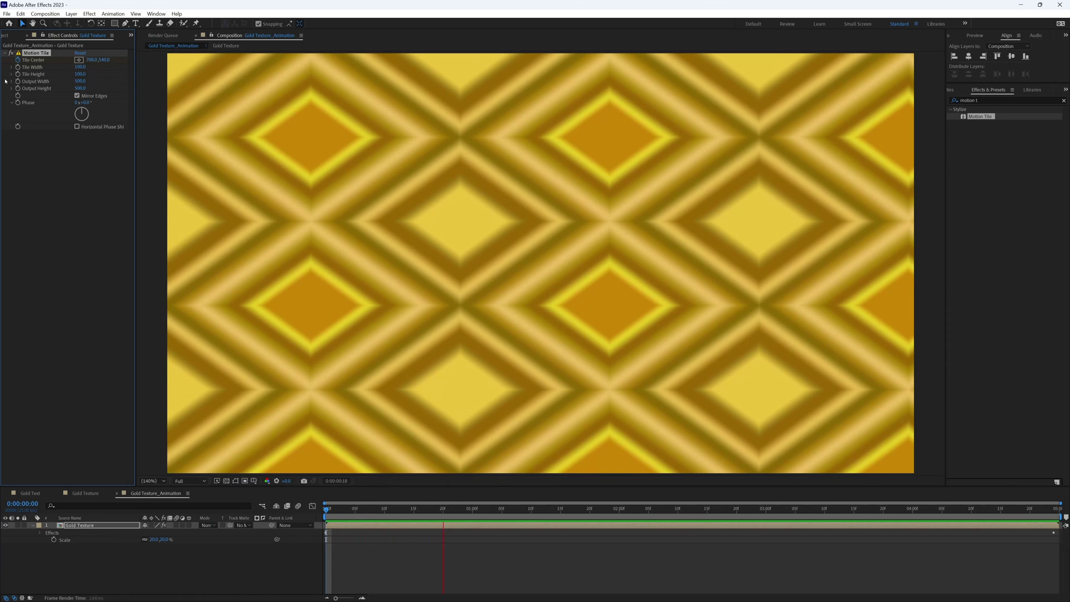
pyautogui.press('space')
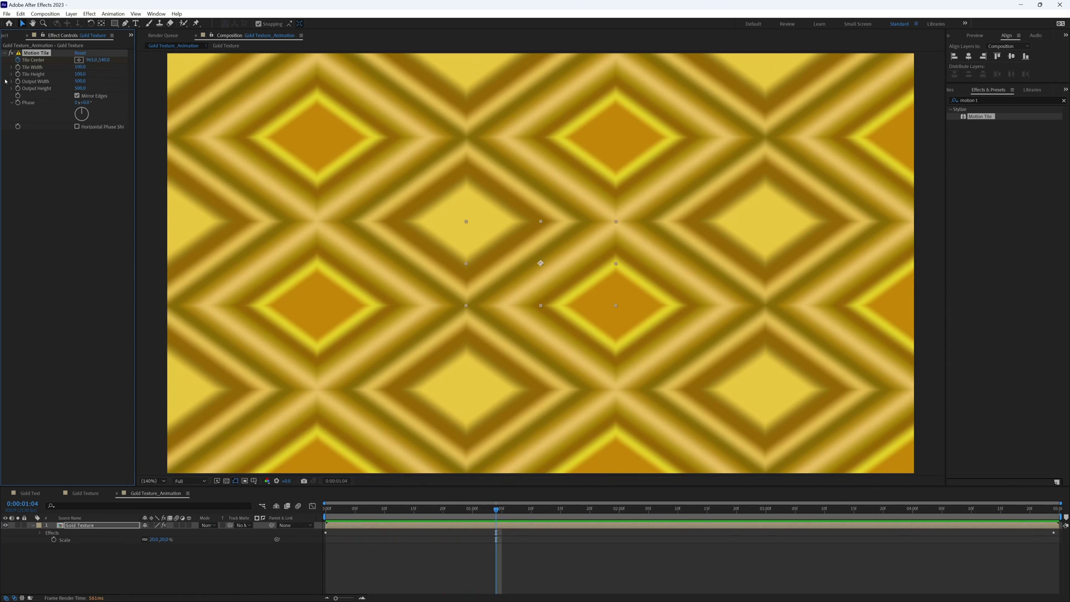
# Step: Add Gold Texture_Animation to the Gold Text comp and set its track matte to 1. GOLD
pyautogui.click(9, 35)
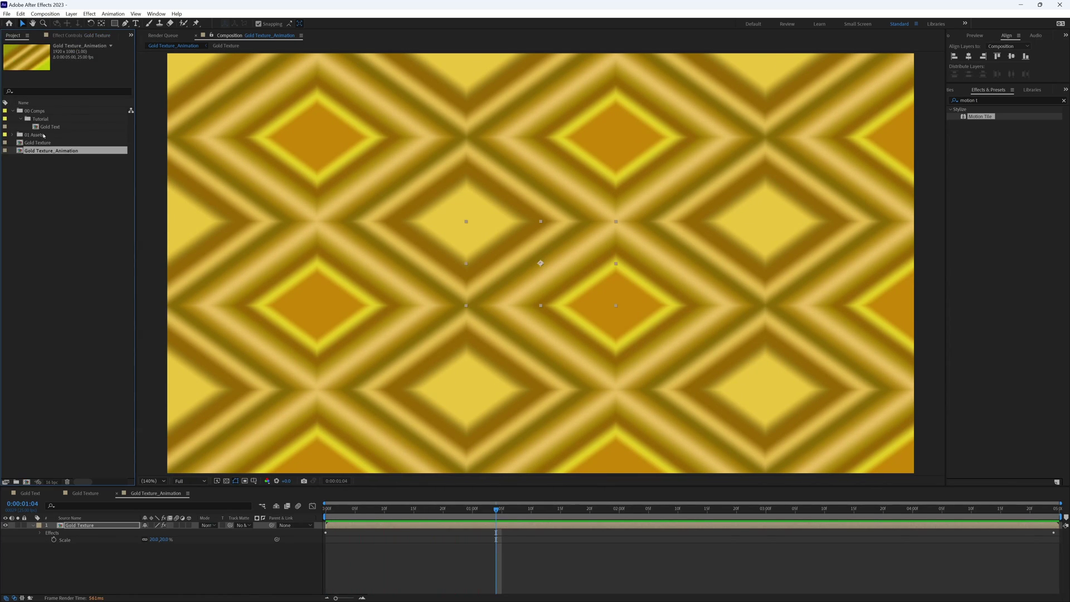
pyautogui.doubleClick(44, 129)
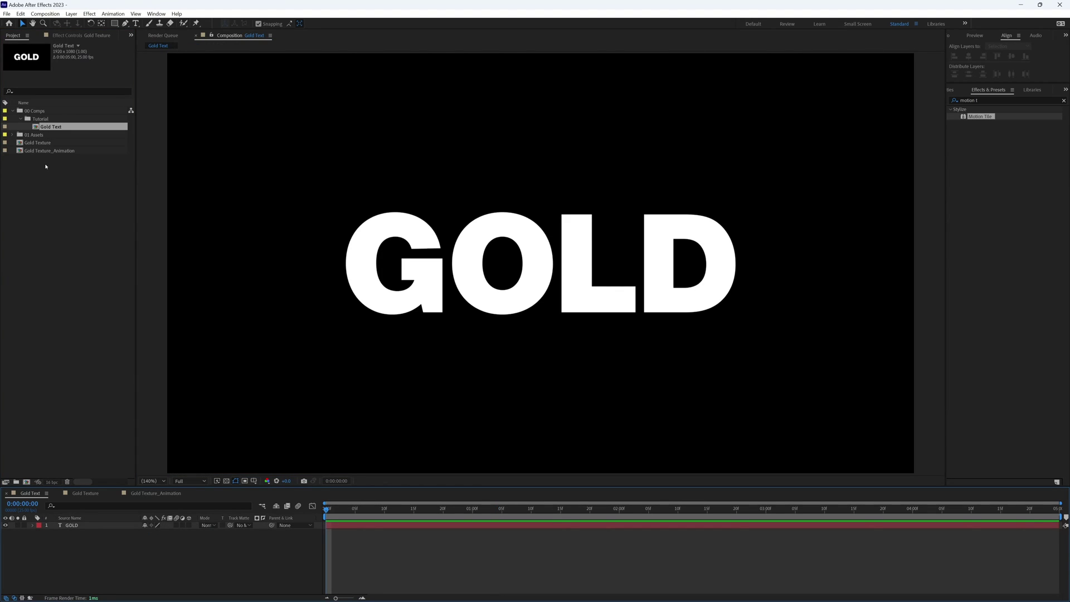
pyautogui.moveTo(48, 154); pyautogui.dragTo(91, 564)
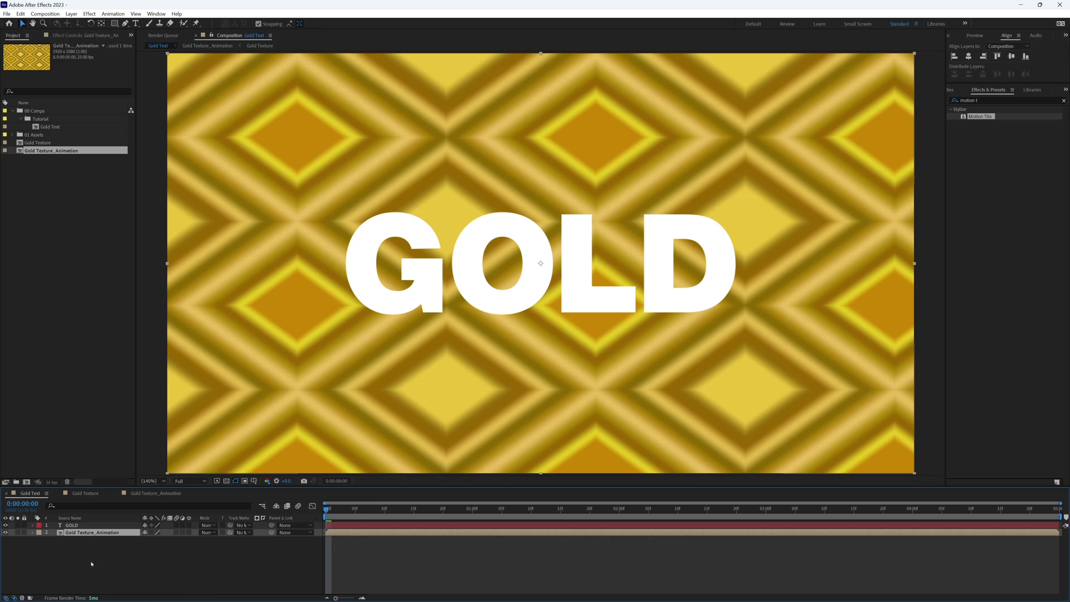
pyautogui.click(248, 532)
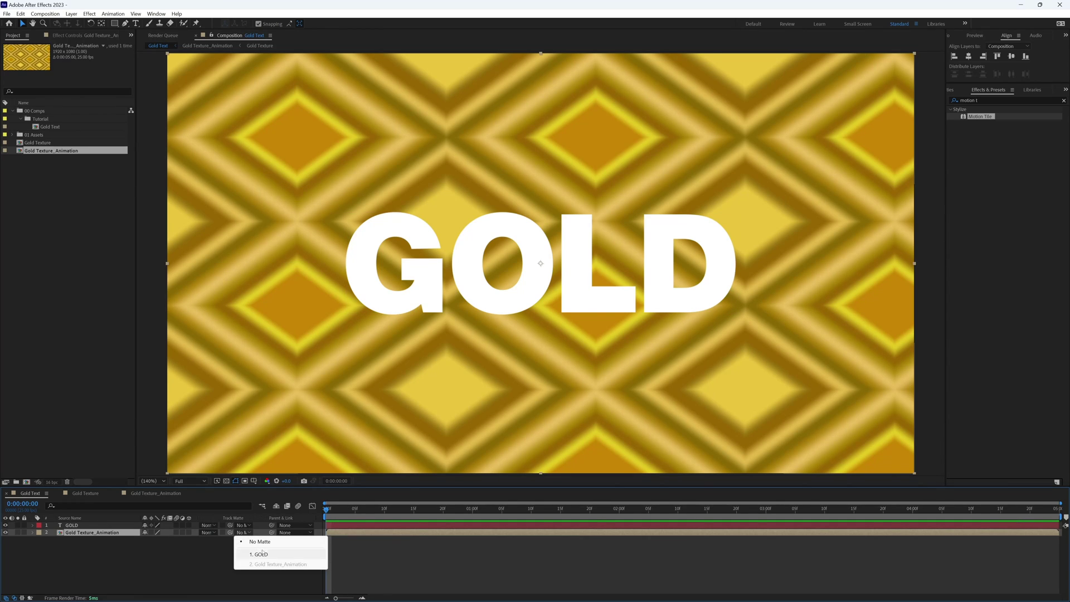
pyautogui.click(261, 554)
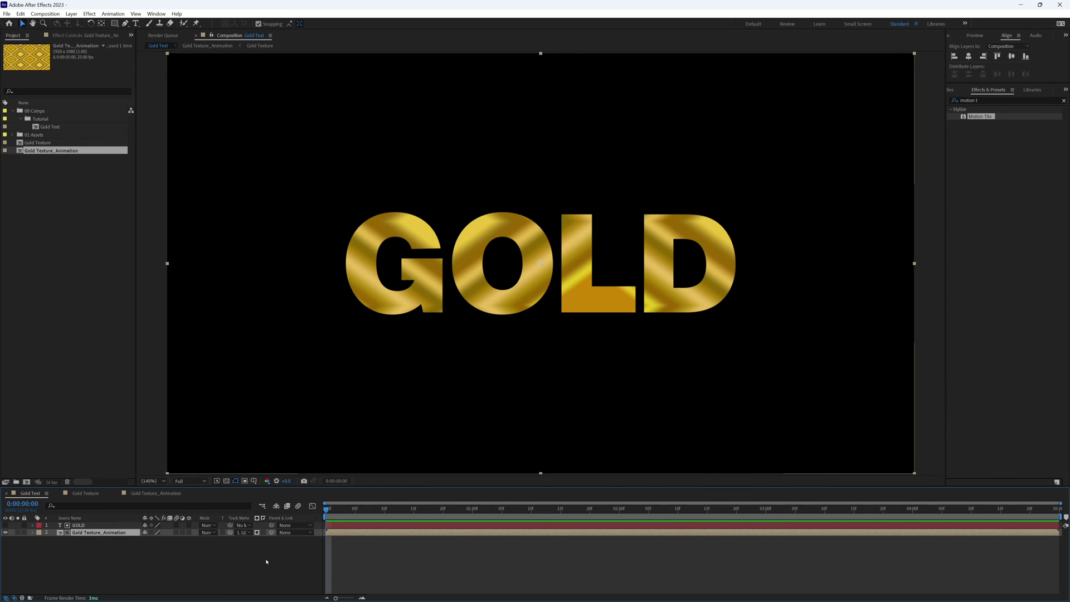
# Step: Apply CC Glass to Gold Texture_Animation with the GOLD layer as its bump map
pyautogui.tripleClick(973, 103)
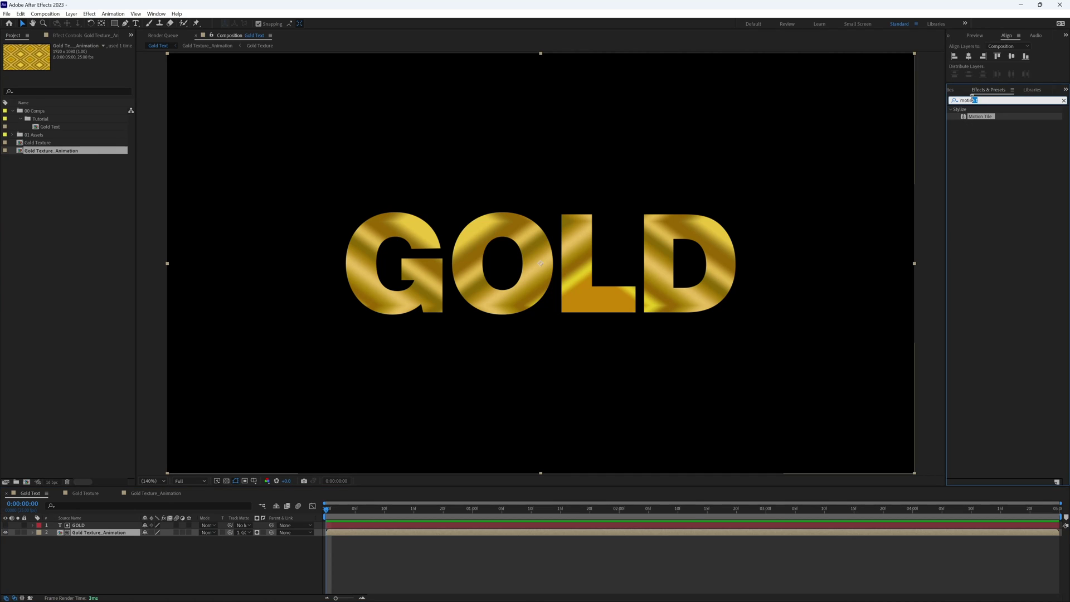
pyautogui.write('cc gla')
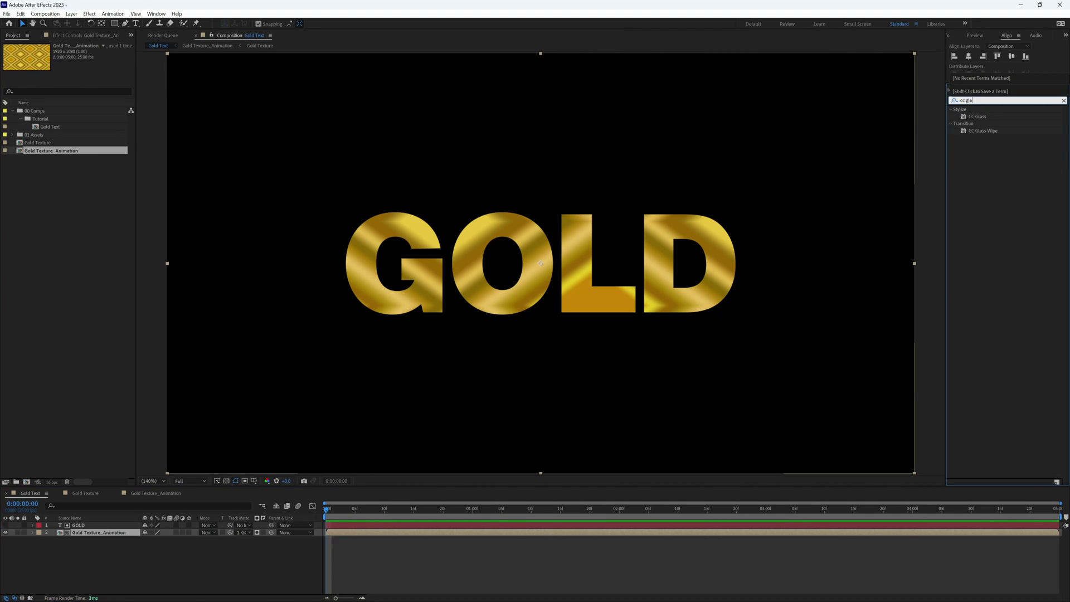
pyautogui.write('ss')
pyautogui.moveTo(977, 116); pyautogui.dragTo(97, 536)
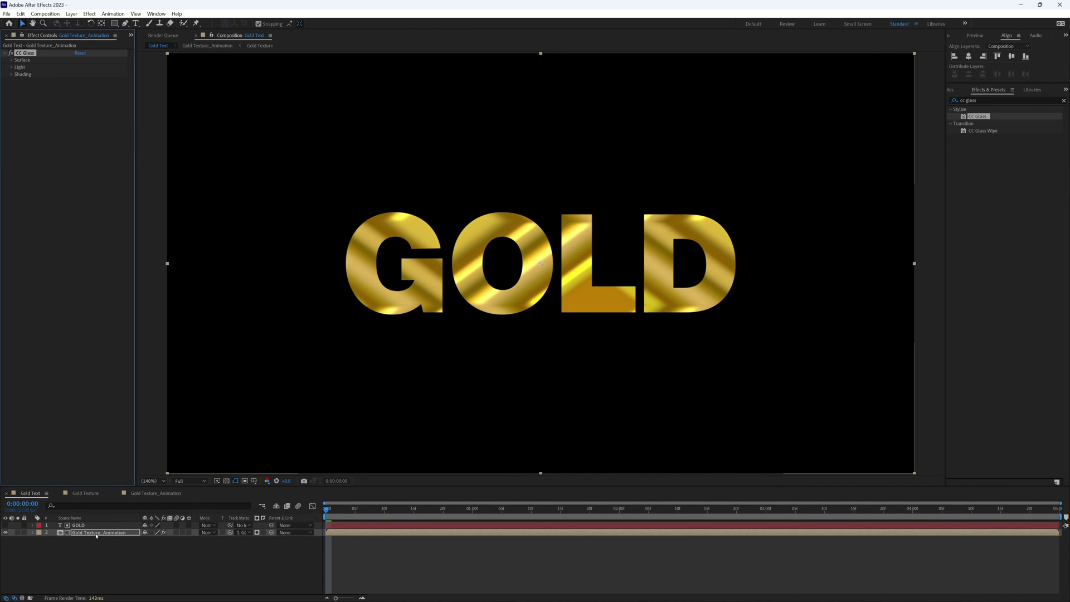
pyautogui.click(11, 60)
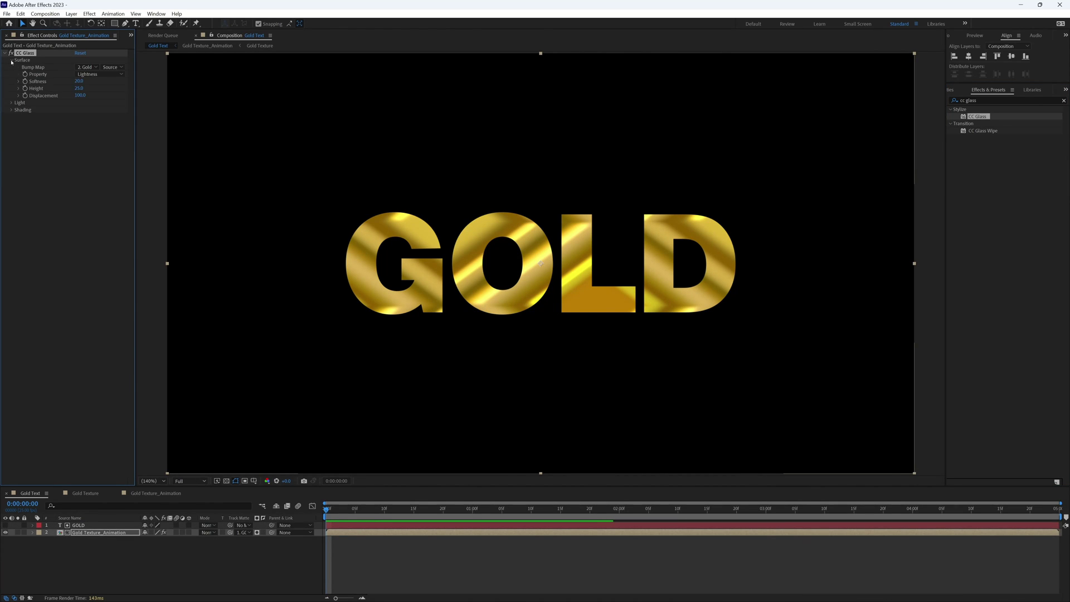
pyautogui.click(94, 68)
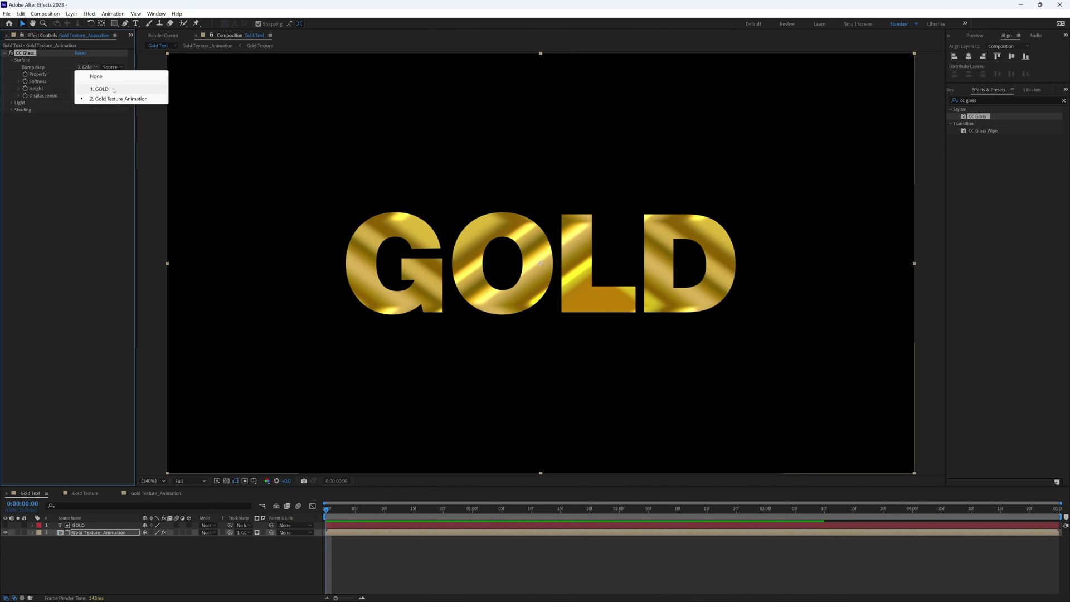
pyautogui.click(112, 89)
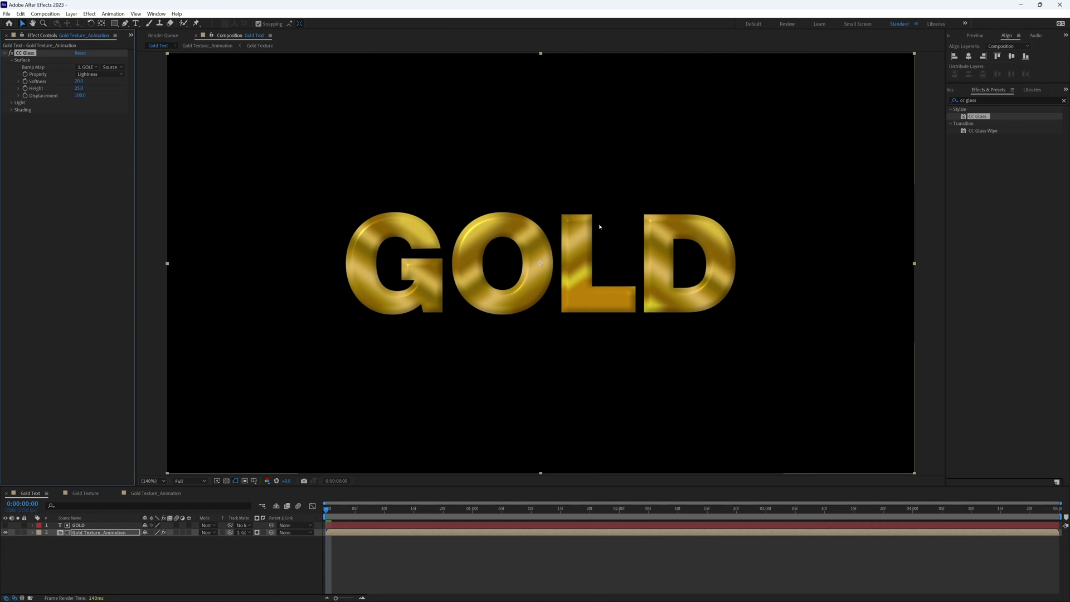
# Step: Set the CC Glass softness to 25 and height to 15
pyautogui.click(78, 81)
pyautogui.write('25')
pyautogui.press('Return')
pyautogui.click(79, 87)
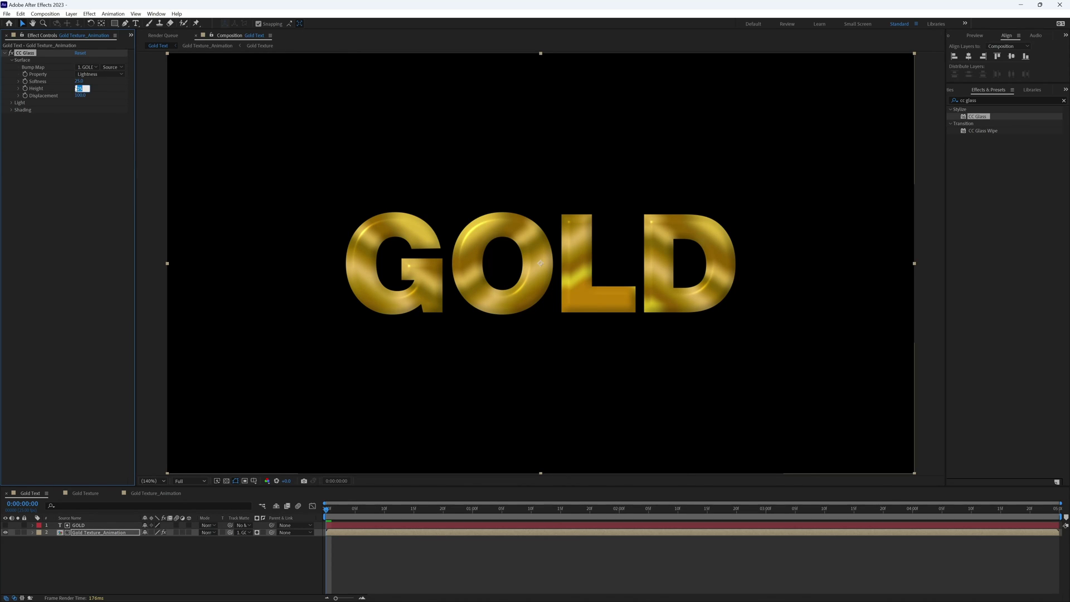
pyautogui.write('15')
pyautogui.press('Return')
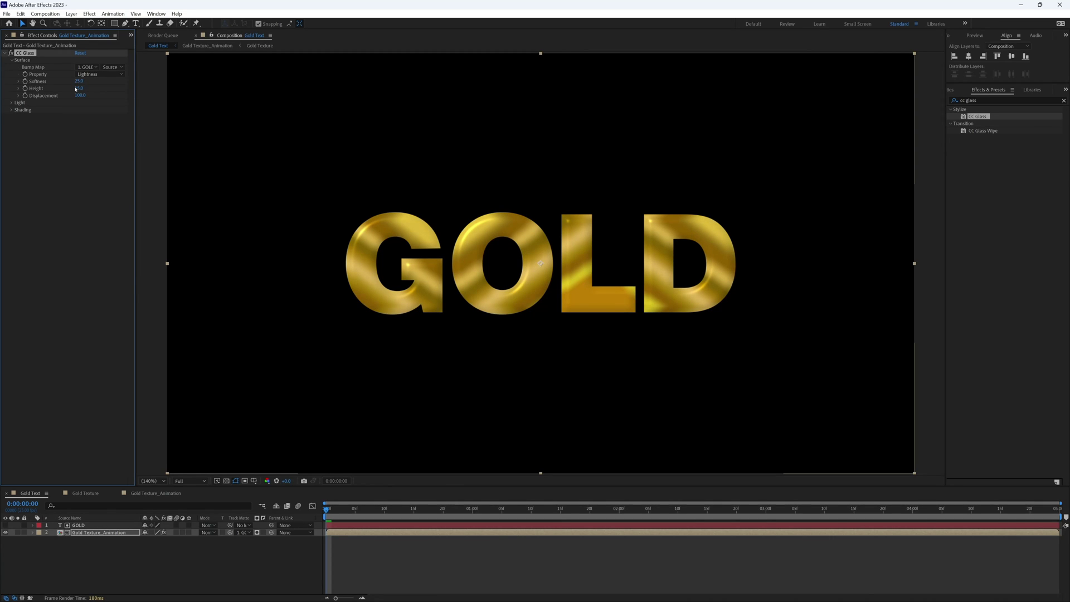
# Step: Apply CC Blobbylize to the gold texture layer, with the GOLD layer's Alpha as blob source
pyautogui.click(980, 101)
pyautogui.write('b')
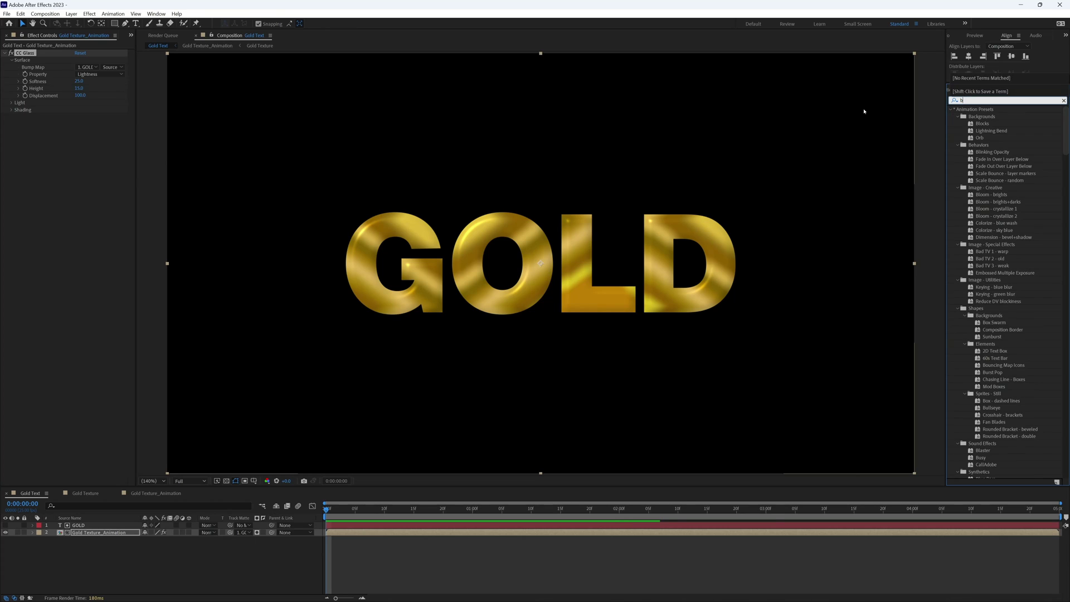
pyautogui.write('lo')
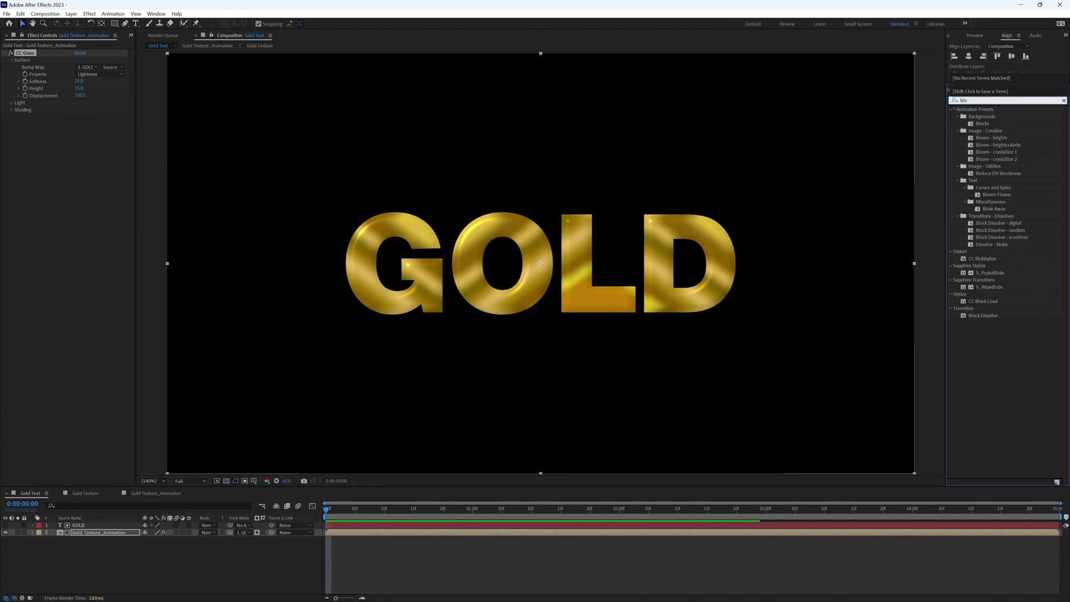
pyautogui.write('bbyiz')
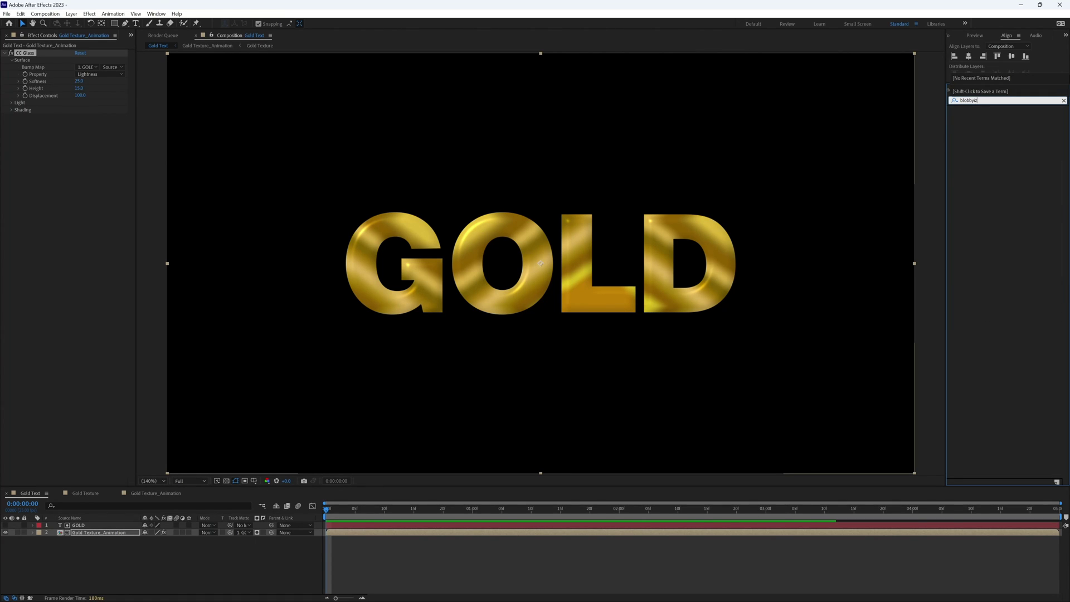
pyautogui.press('BackSpace')
pyautogui.press('BackSpace')
pyautogui.press('BackSpace')
pyautogui.moveTo(983, 119); pyautogui.dragTo(89, 533)
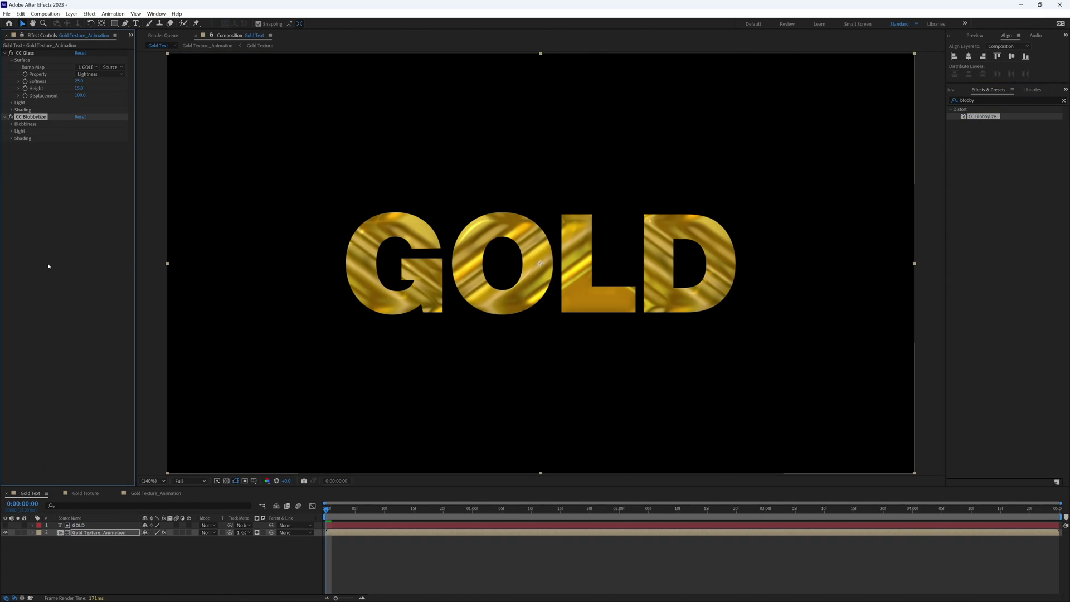
pyautogui.click(11, 125)
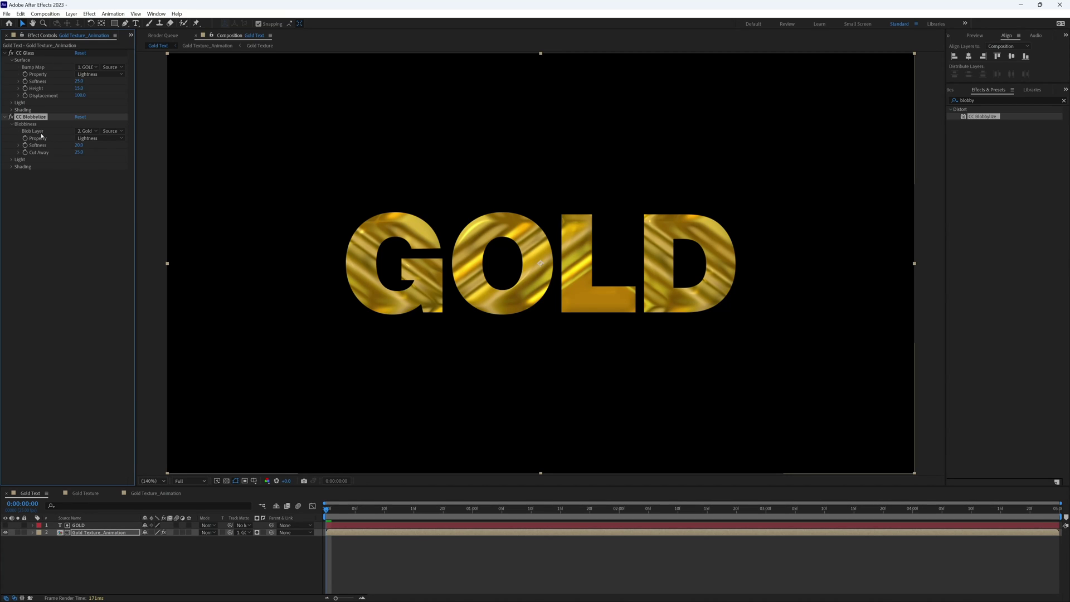
pyautogui.click(88, 131)
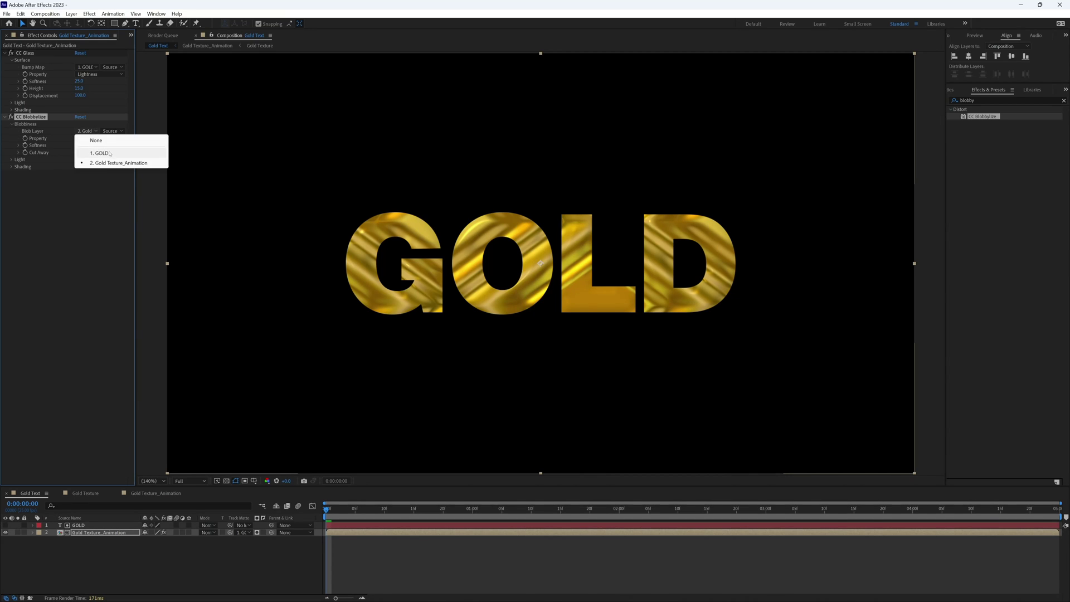
pyautogui.click(114, 153)
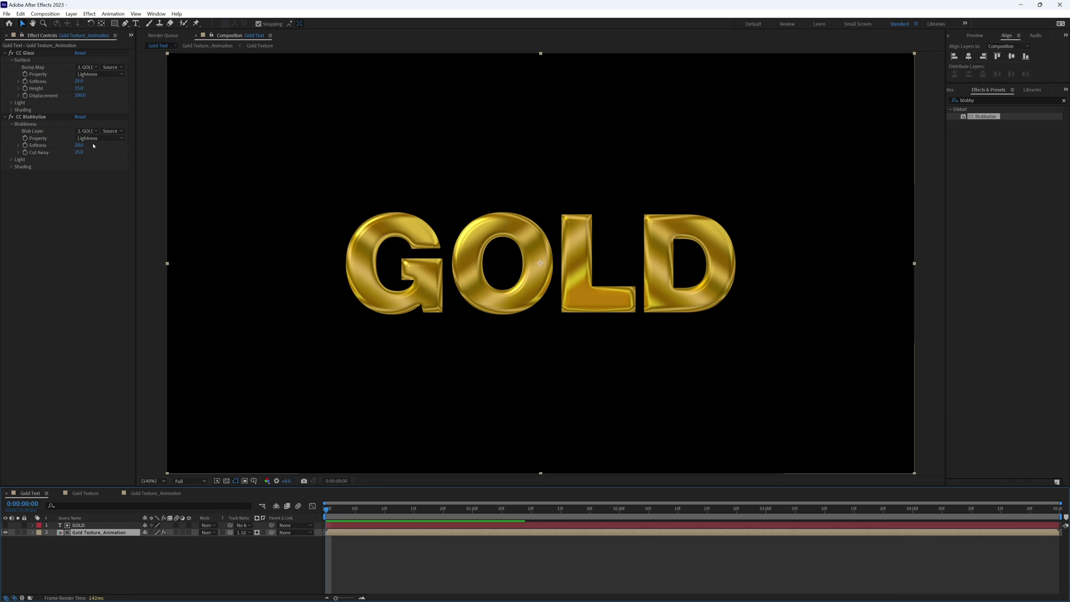
pyautogui.click(103, 138)
pyautogui.click(97, 177)
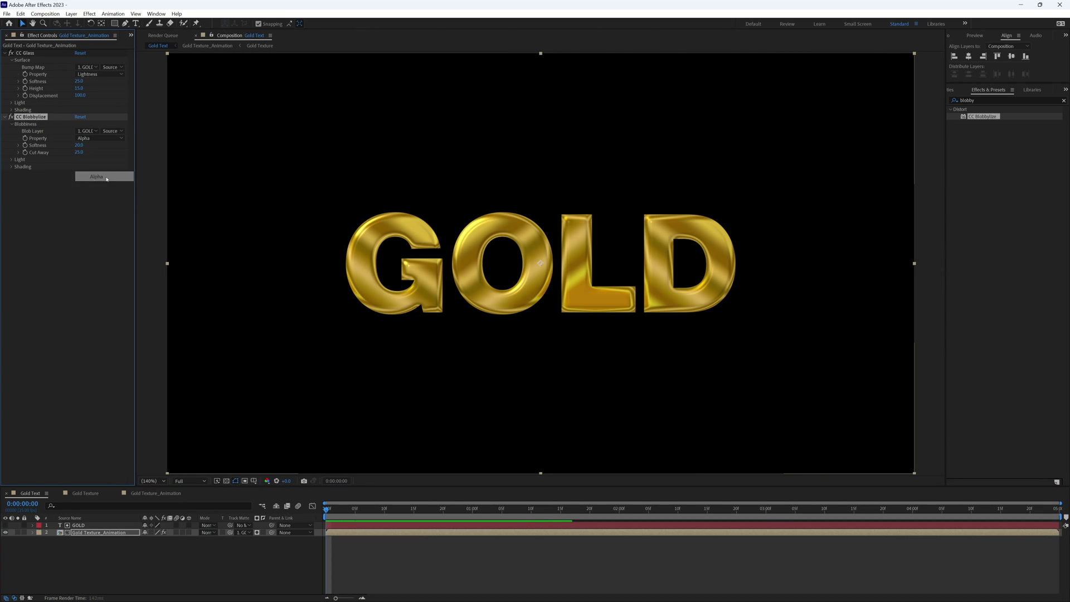
# Step: Set the CC Glass bump Property to Alpha
pyautogui.click(26, 52)
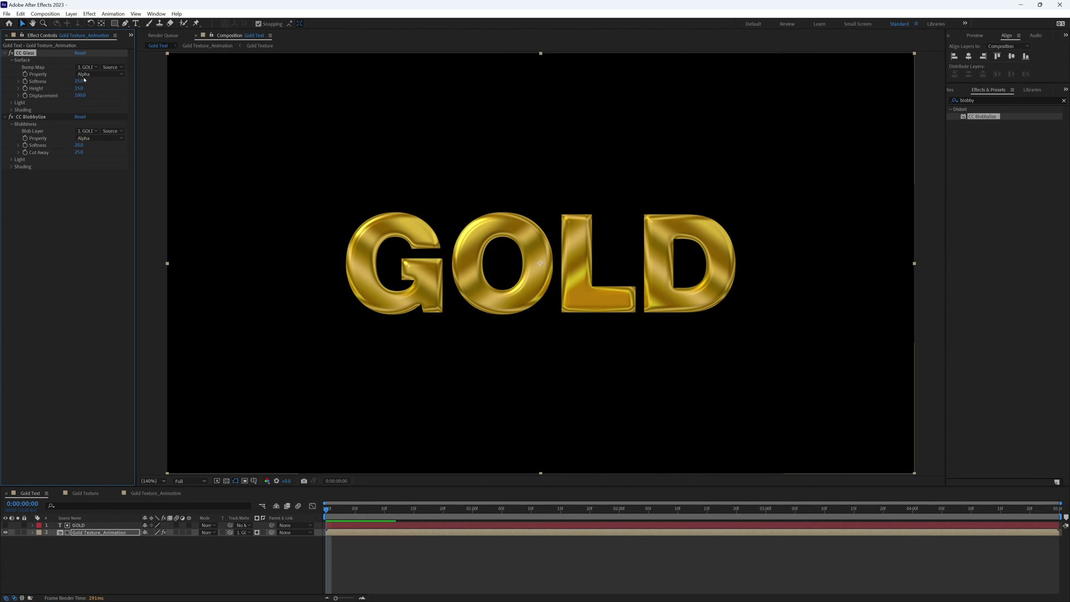
pyautogui.click(92, 74)
pyautogui.click(92, 110)
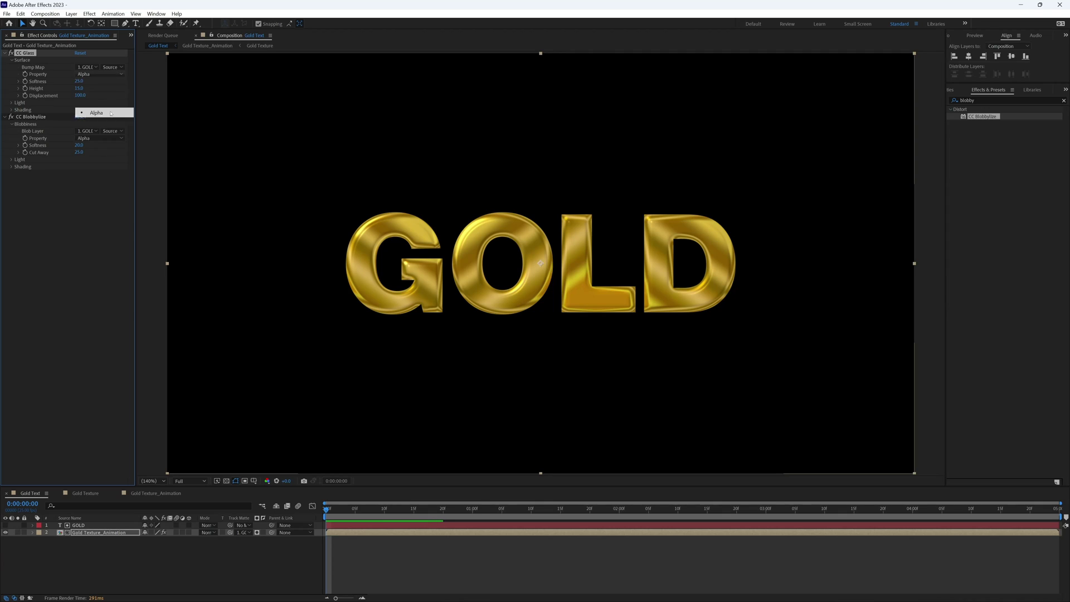
pyautogui.press('Down')
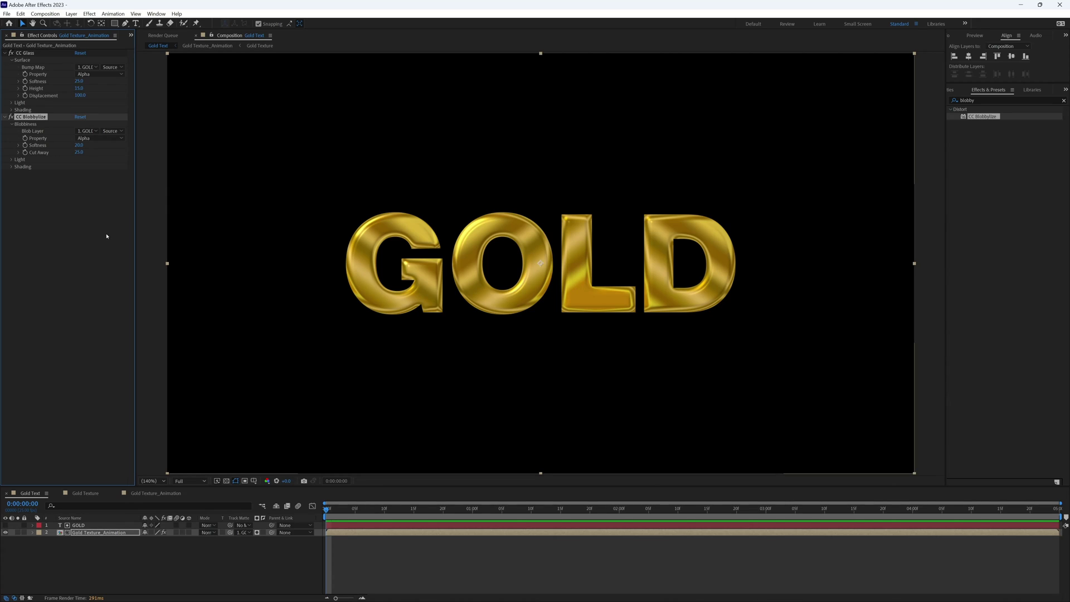
# Step: Set CC Blobbylize Softness to 25, leave Cut Away unchanged, and preview the animation
pyautogui.click(79, 145)
pyautogui.write('25')
pyautogui.press('Return')
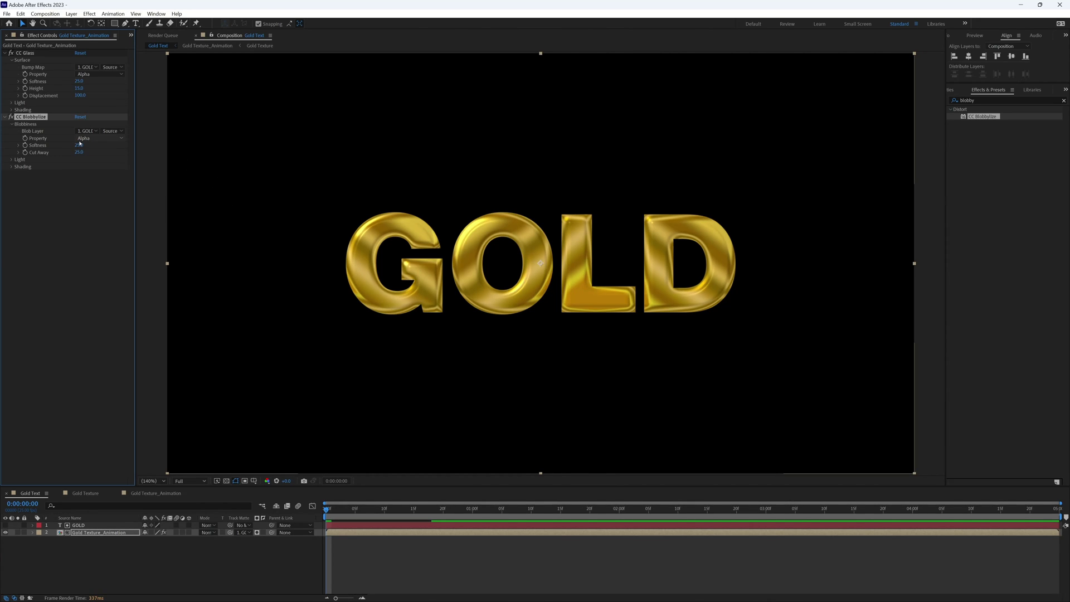
pyautogui.click(80, 152)
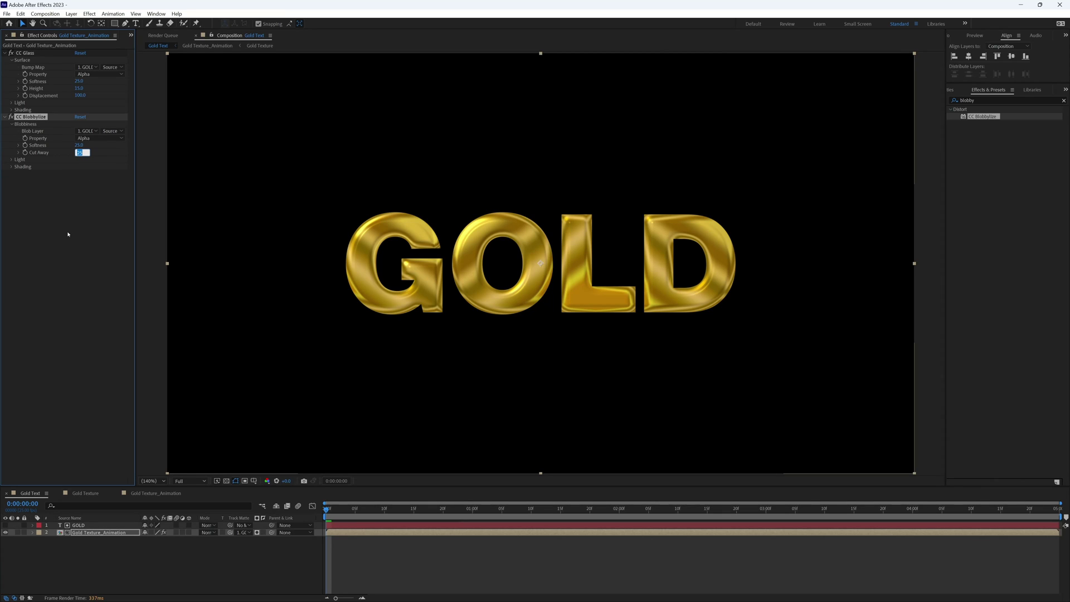
pyautogui.write('20')
pyautogui.press('Return')
pyautogui.hotkey('ctrl', 'z')
pyautogui.press('space')
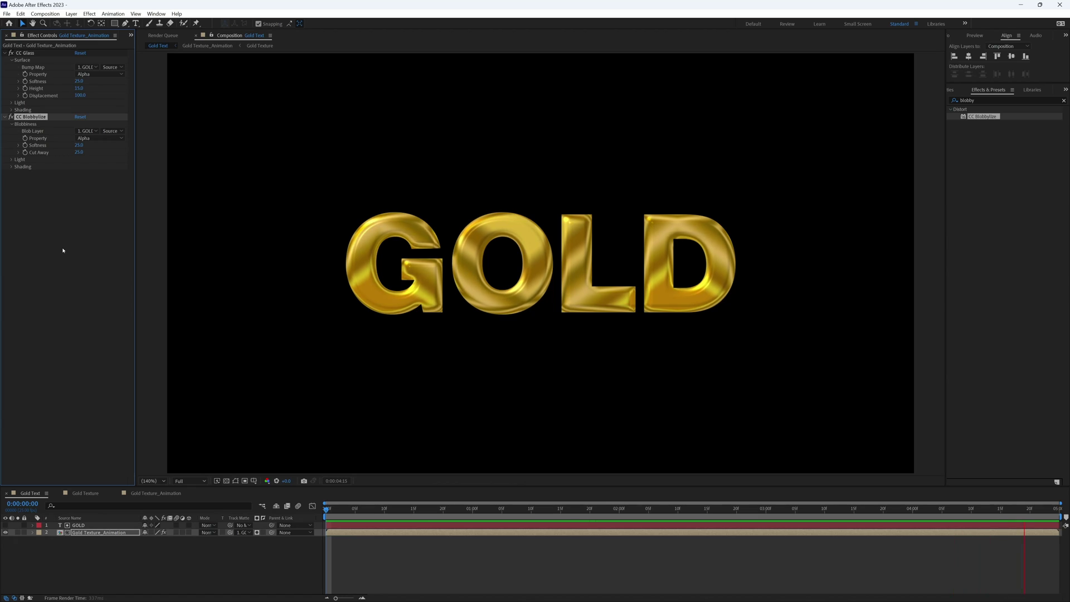
pyautogui.press('space')
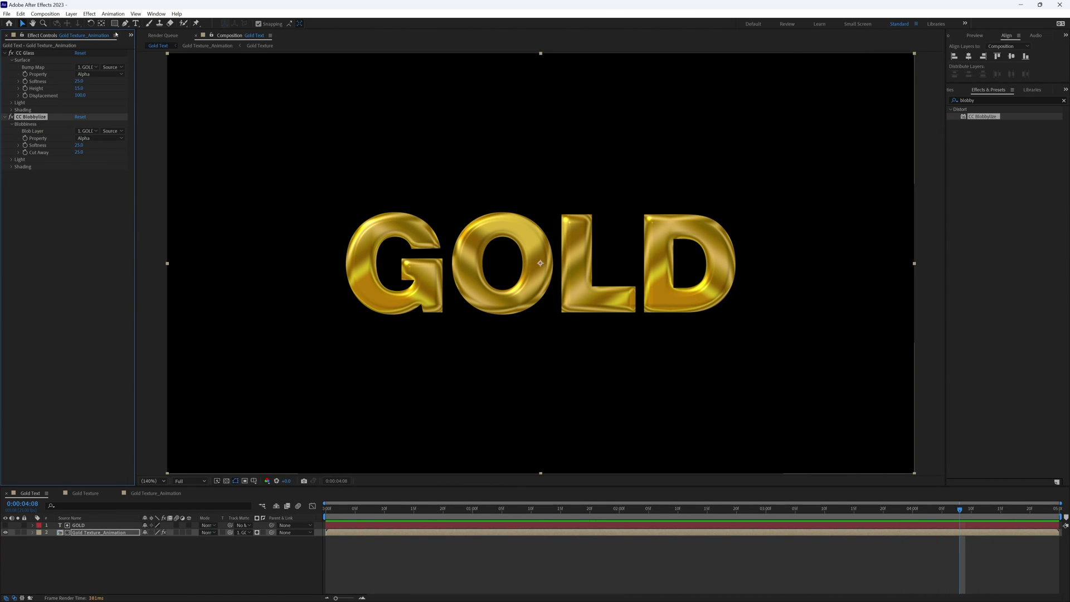
# Step: Nest the Gold Text comp in a new comp, Gold Text 2, and duplicate the nested layer
pyautogui.click(131, 35)
pyautogui.click(144, 48)
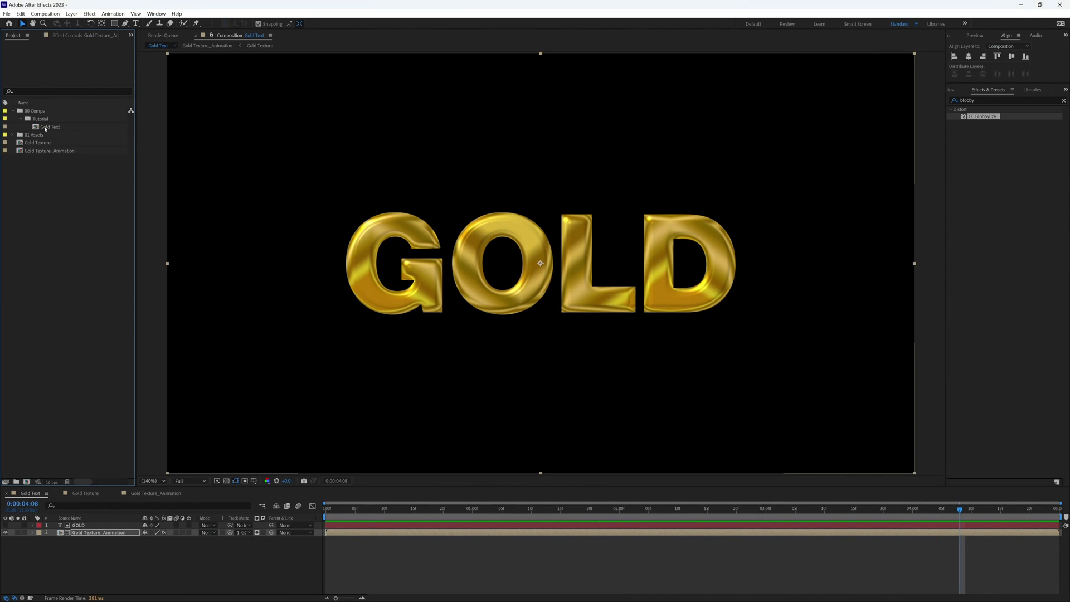
pyautogui.click(45, 129)
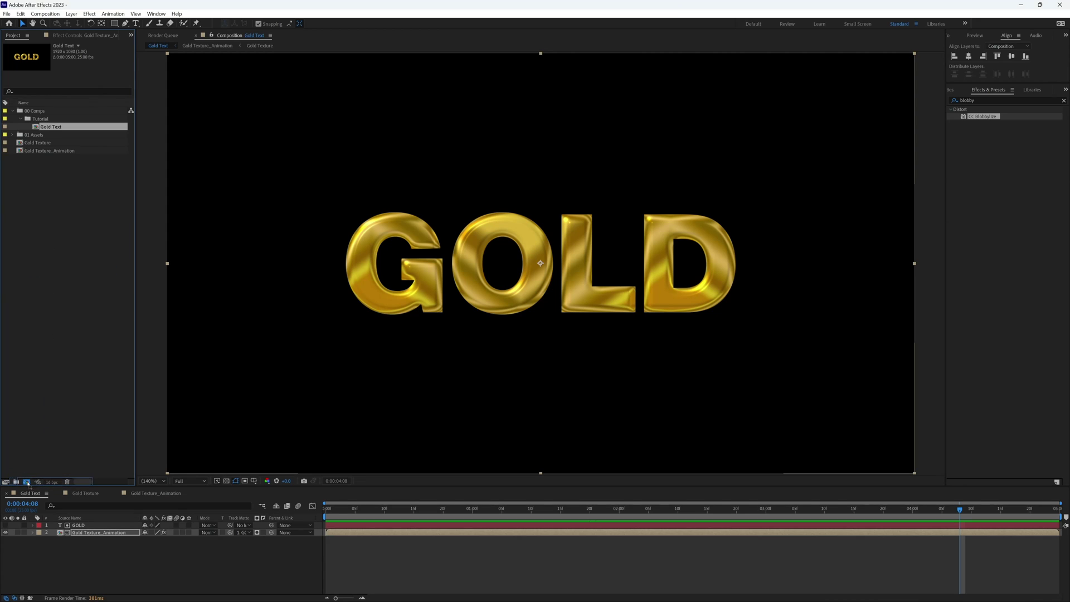
pyautogui.moveTo(28, 483); pyautogui.dragTo(27, 482)
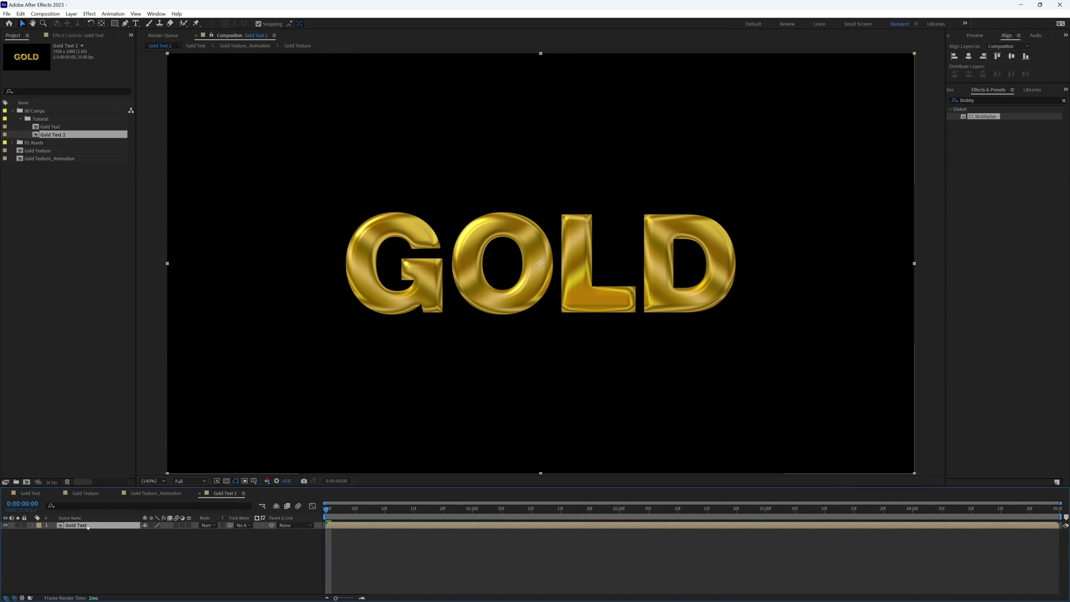
pyautogui.hotkey('ctrl', 'd')
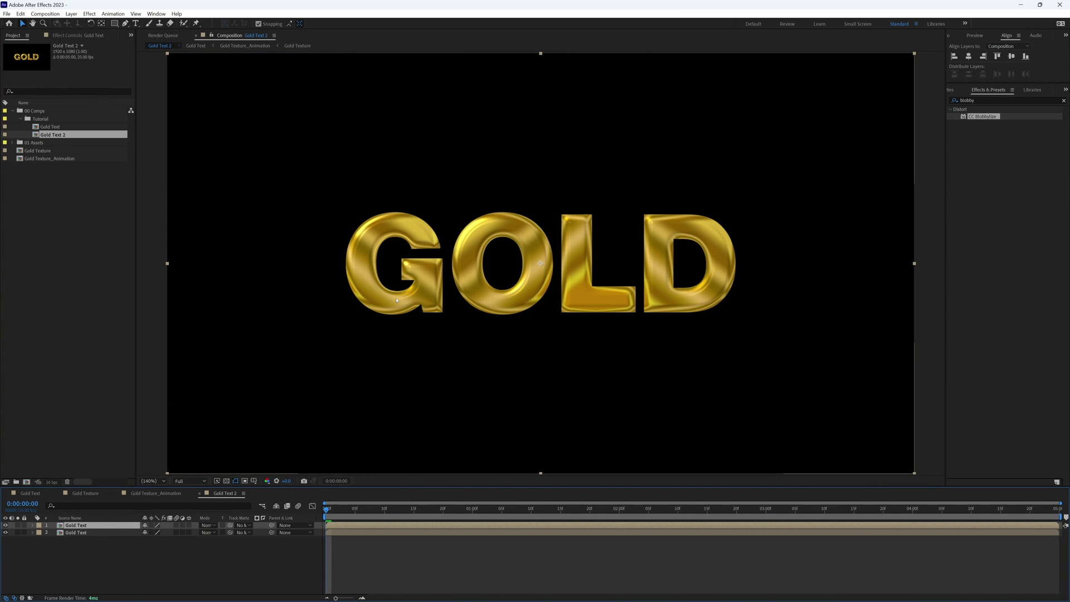
# Step: Apply Extract to the top Gold Text copy with Black Point 105 and White Point 133
pyautogui.click(958, 97)
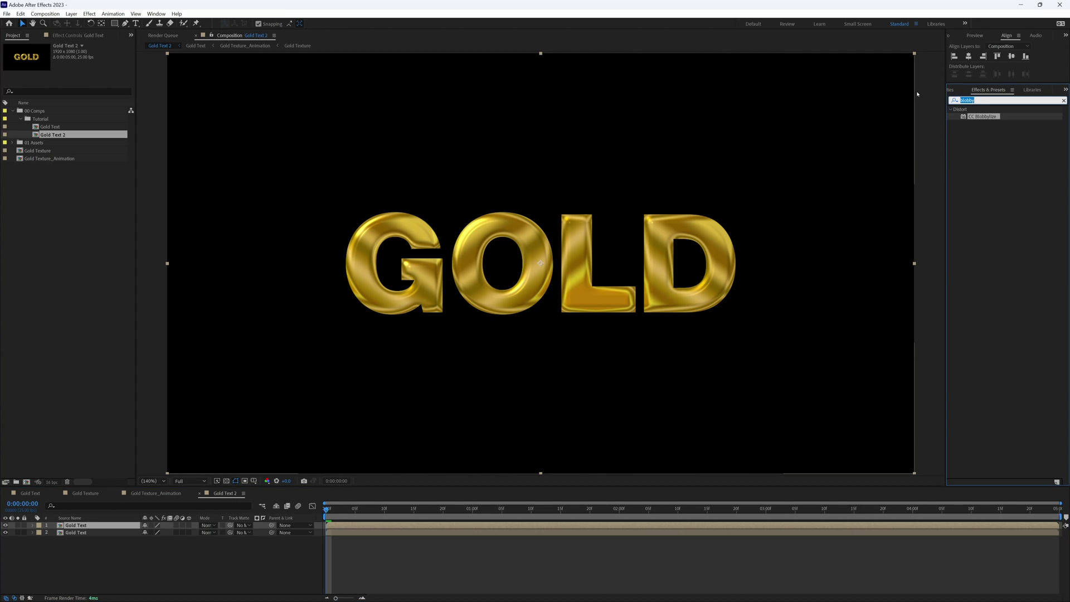
pyautogui.write('extract')
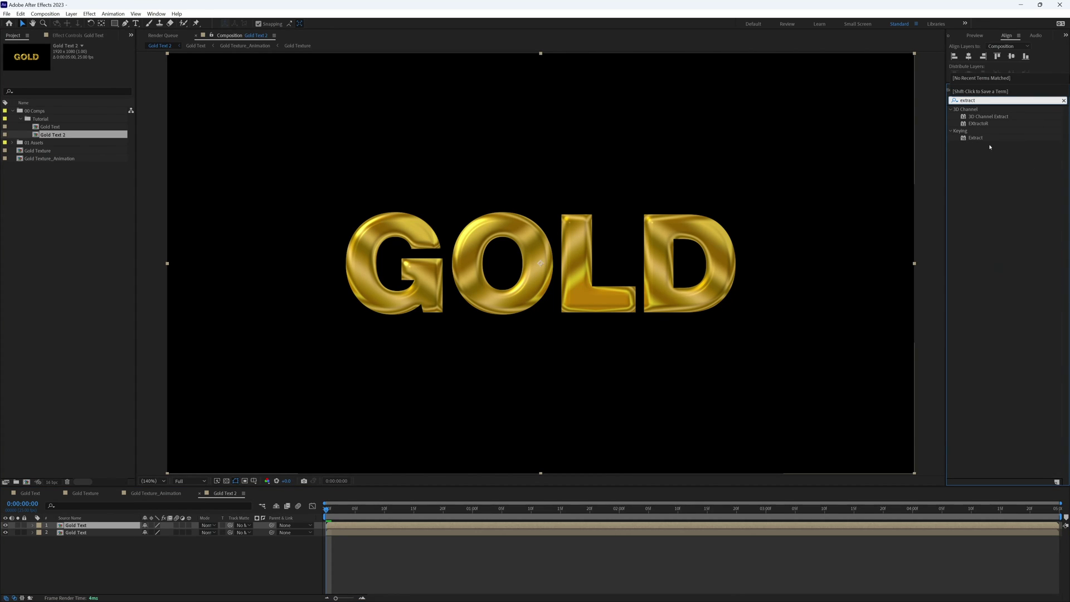
pyautogui.moveTo(975, 137); pyautogui.dragTo(101, 524)
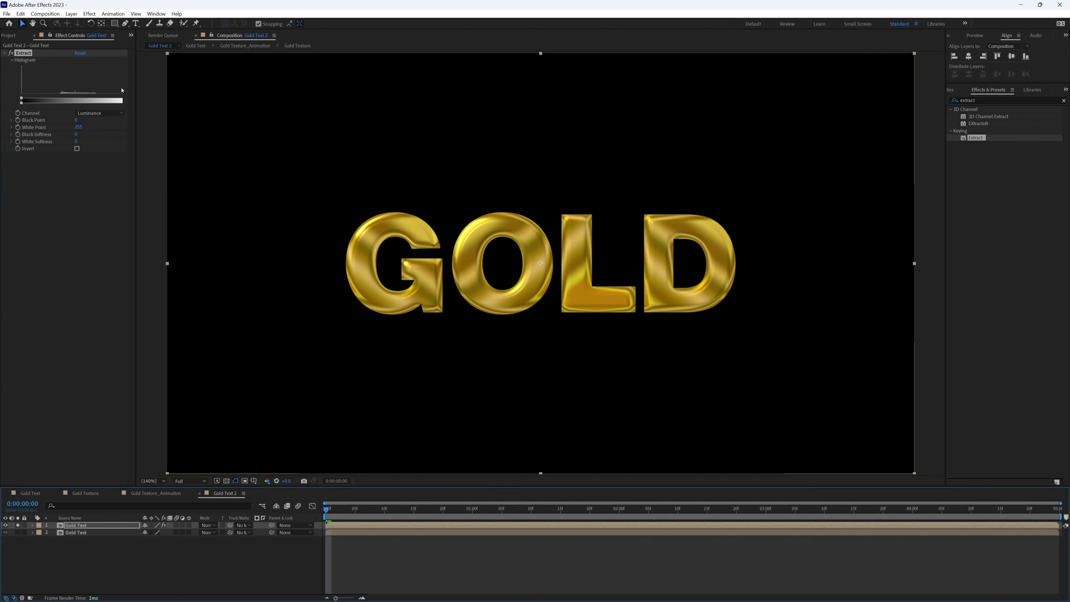
pyautogui.moveTo(134, 95); pyautogui.dragTo(159, 91)
pyautogui.moveTo(22, 101)
pyautogui.mouseDown()
pyautogui.moveTo(122, 100)
pyautogui.moveTo(89, 102)
pyautogui.mouseUp()
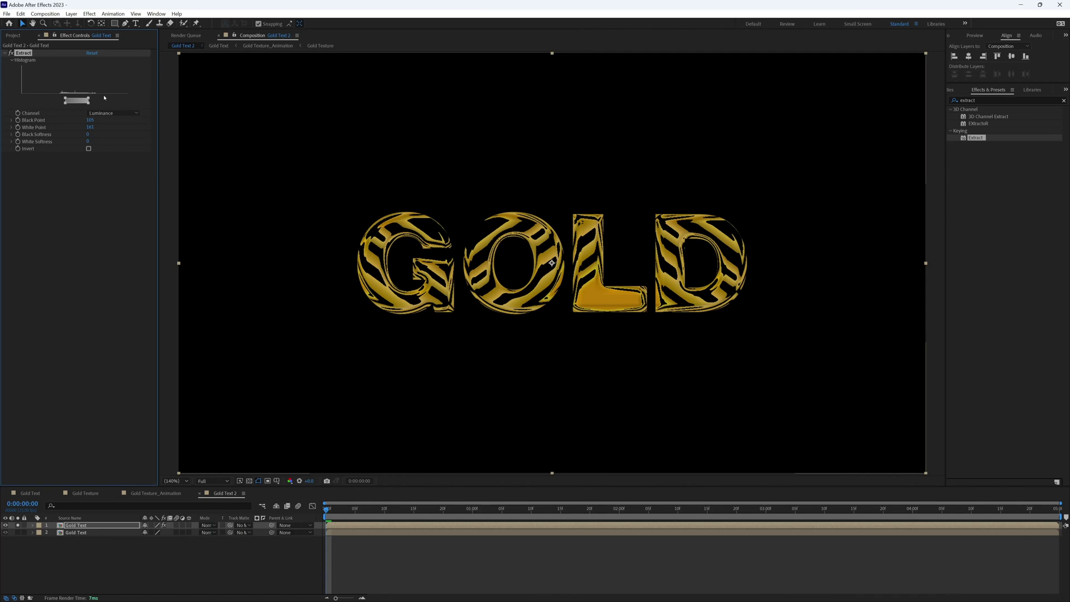
pyautogui.moveTo(86, 104); pyautogui.dragTo(77, 102)
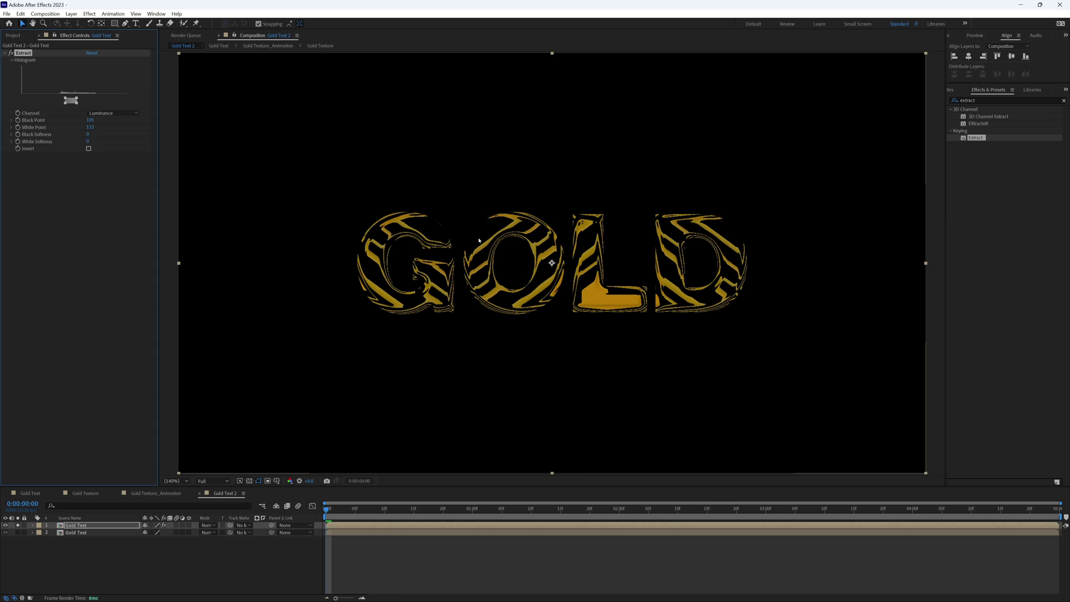
pyautogui.click(19, 525)
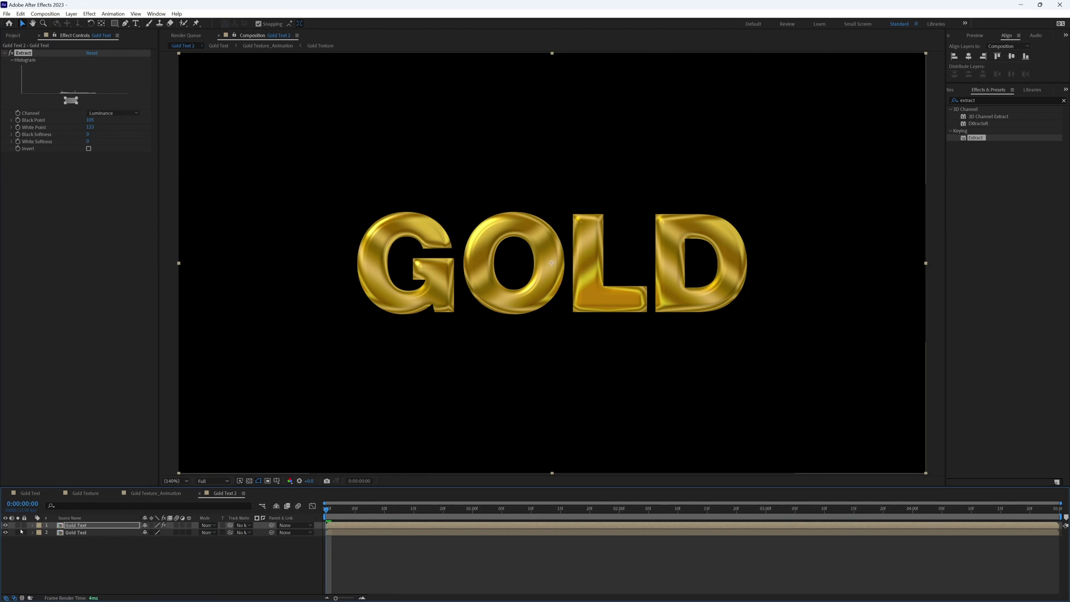
# Step: Set the top copy to Add mode and tune Extract to 114–154 with softness 8 and 15
pyautogui.click(211, 526)
pyautogui.click(220, 229)
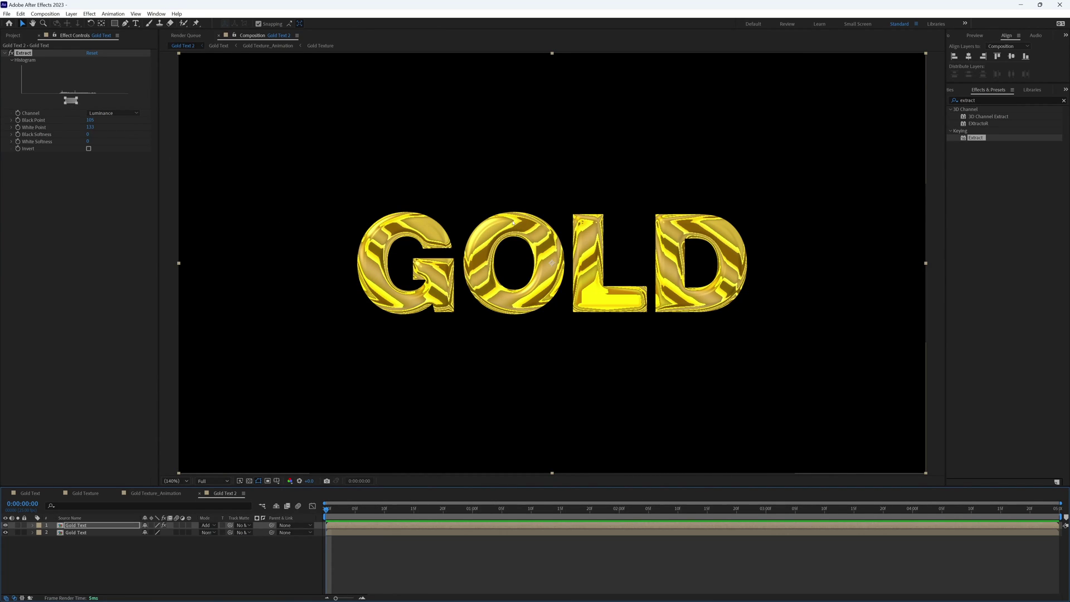
pyautogui.moveTo(77, 100); pyautogui.dragTo(94, 141)
pyautogui.press('space')
pyautogui.moveTo(73, 100); pyautogui.dragTo(78, 100)
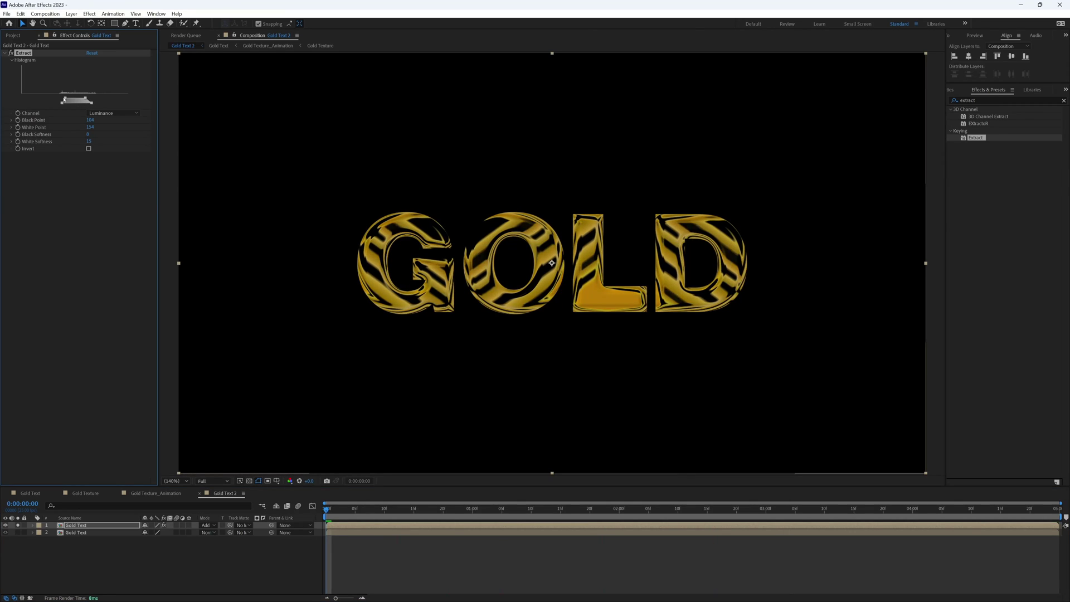
# Step: Duplicate the top Gold Text layer, solo the copy, and lower its Extract White Point to 138
pyautogui.click(53, 561)
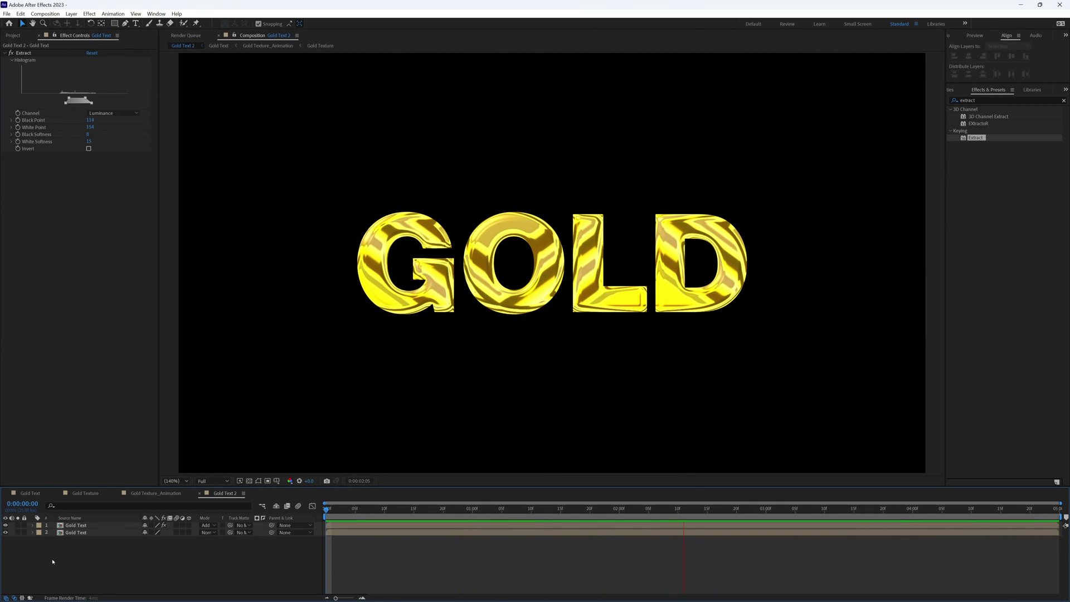
pyautogui.press('space')
pyautogui.press('Home')
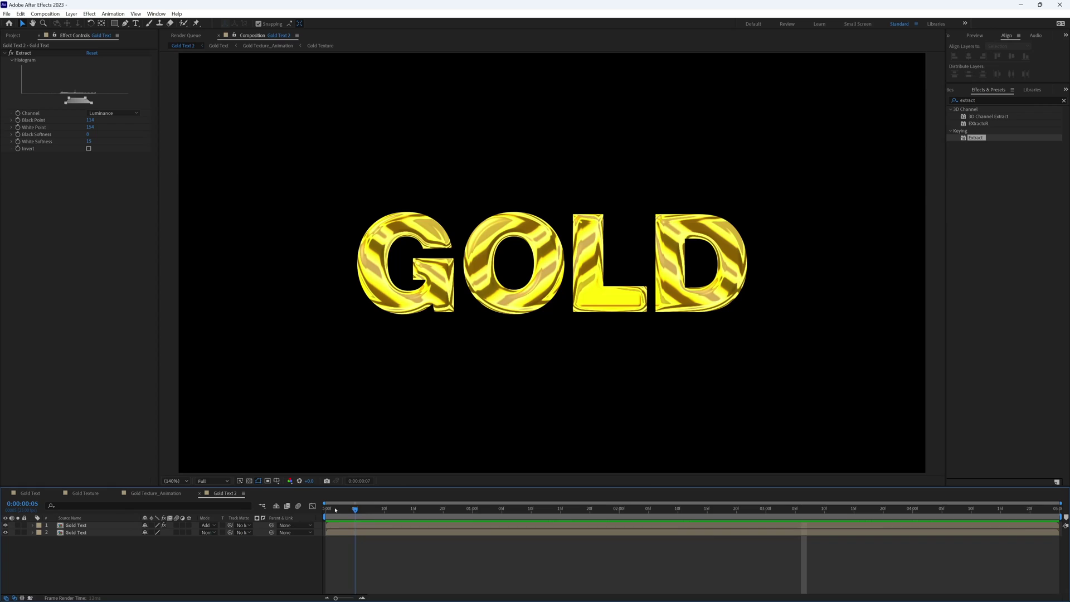
pyautogui.click(81, 527)
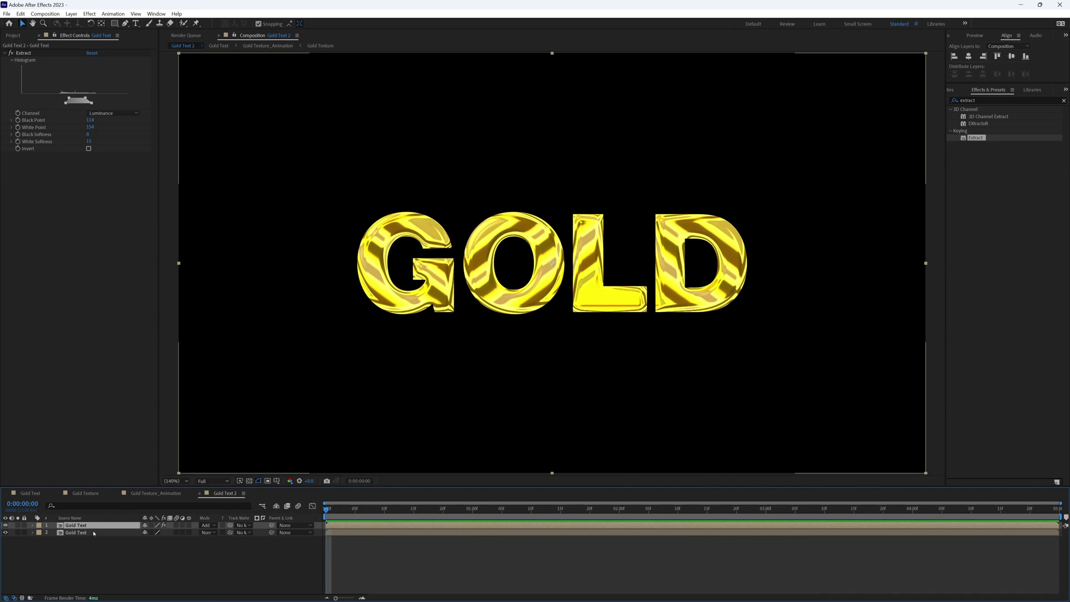
pyautogui.hotkey('ctrl', 'd')
pyautogui.click(17, 525)
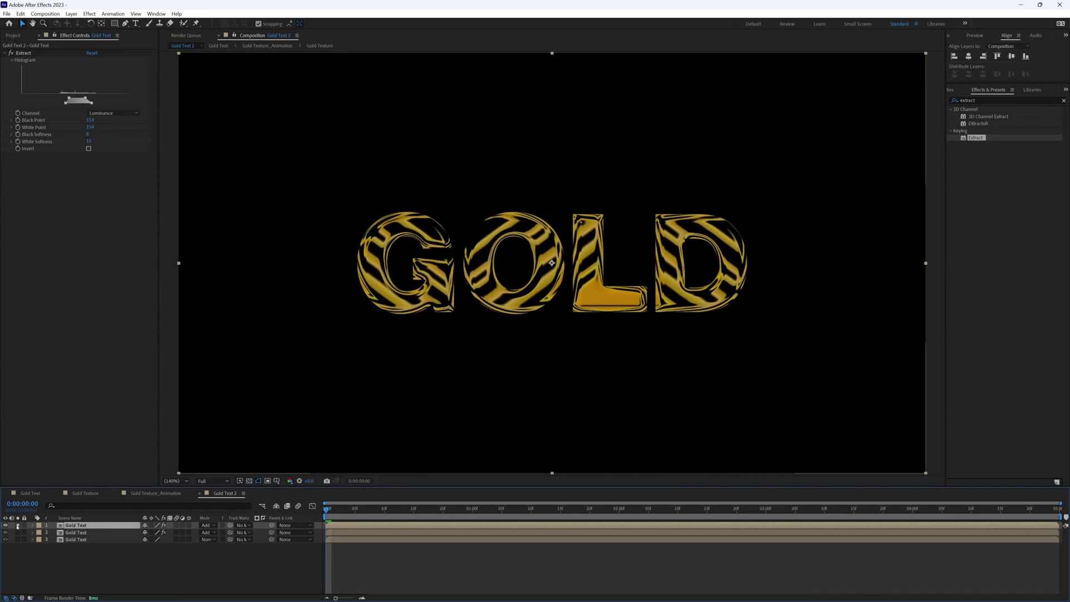
pyautogui.moveTo(88, 100); pyautogui.dragTo(81, 104)
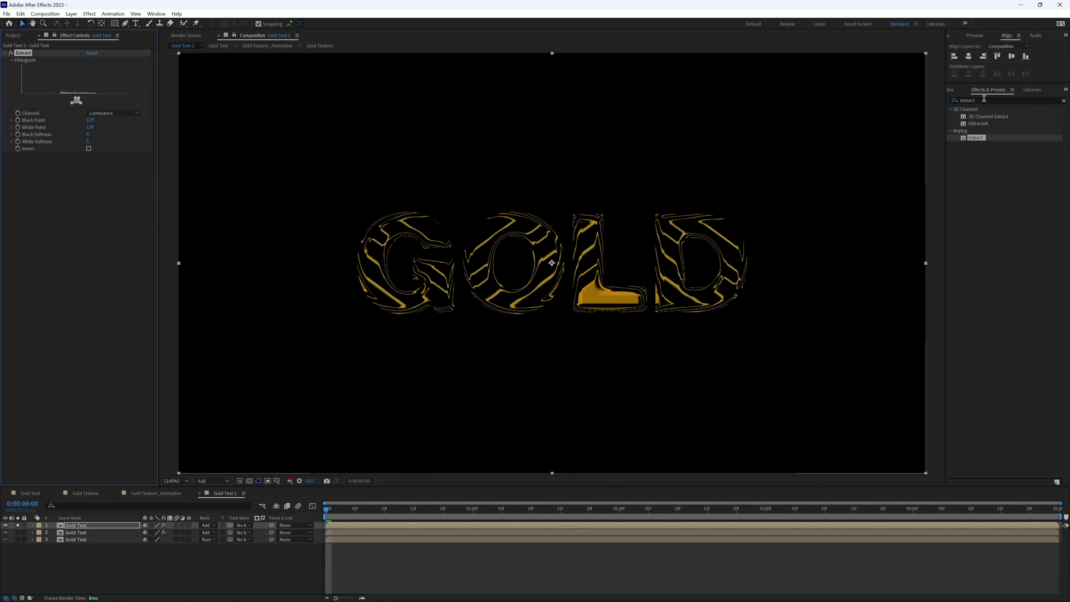
# Step: Apply Directional Blur to the new copy with a Blur Length of 100
pyautogui.click(954, 100)
pyautogui.write('direc')
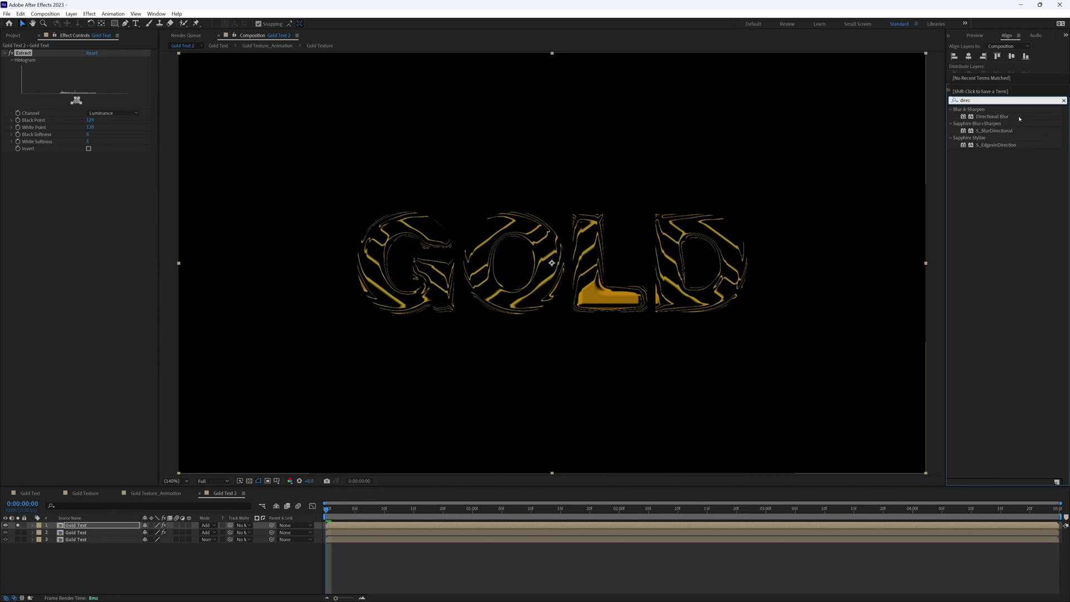
pyautogui.moveTo(1019, 119); pyautogui.dragTo(111, 527)
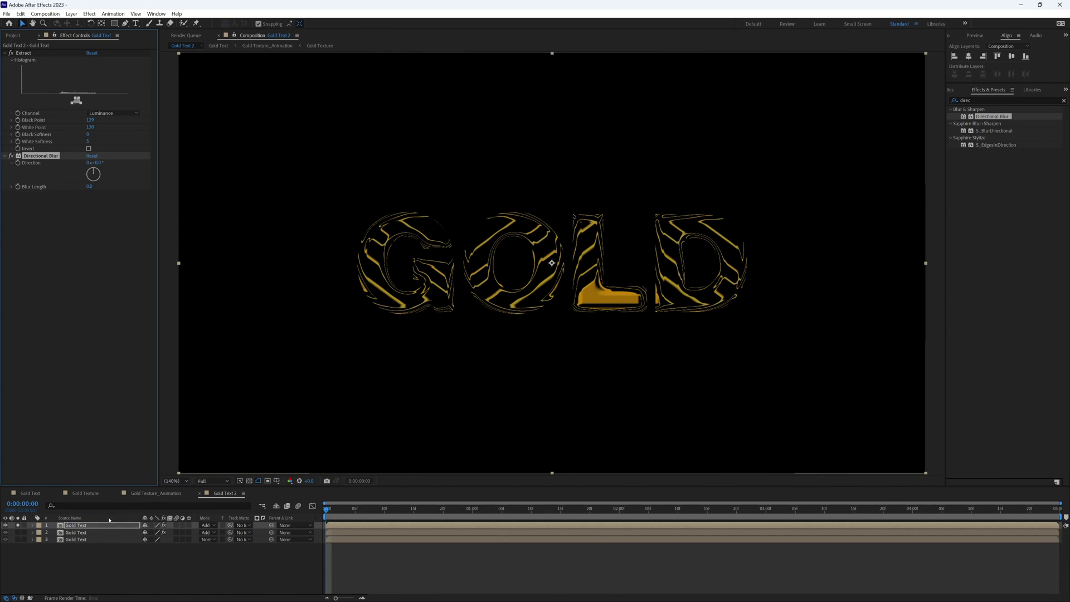
pyautogui.click(91, 187)
pyautogui.write('100')
pyautogui.press('Return')
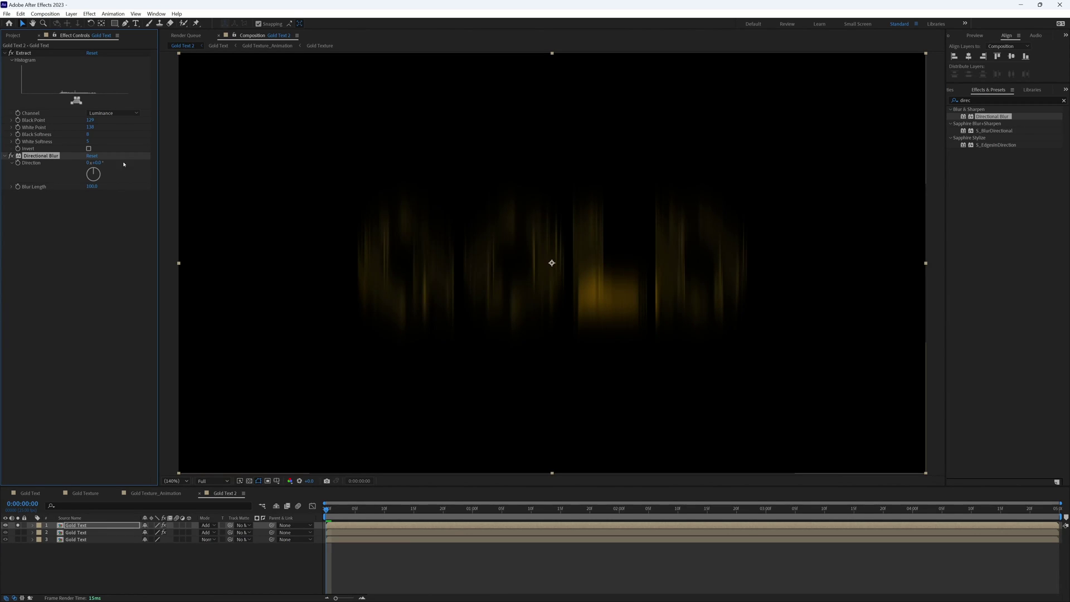
# Step: Unsolo the streak layer, set it to Lighten, make Blur Length 700, and adjust Extract Black Point
pyautogui.click(17, 526)
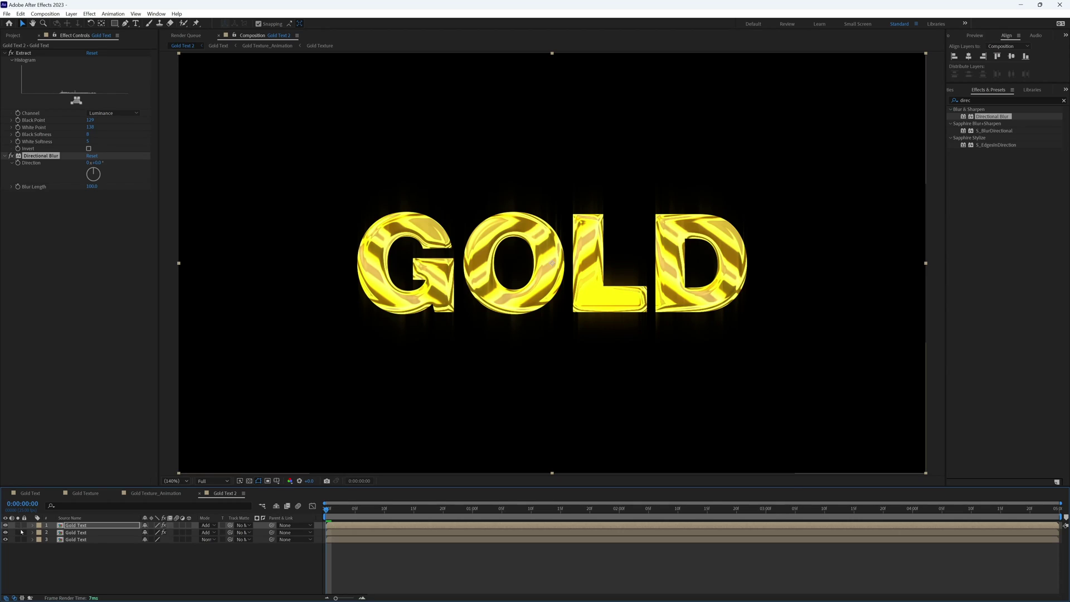
pyautogui.click(207, 525)
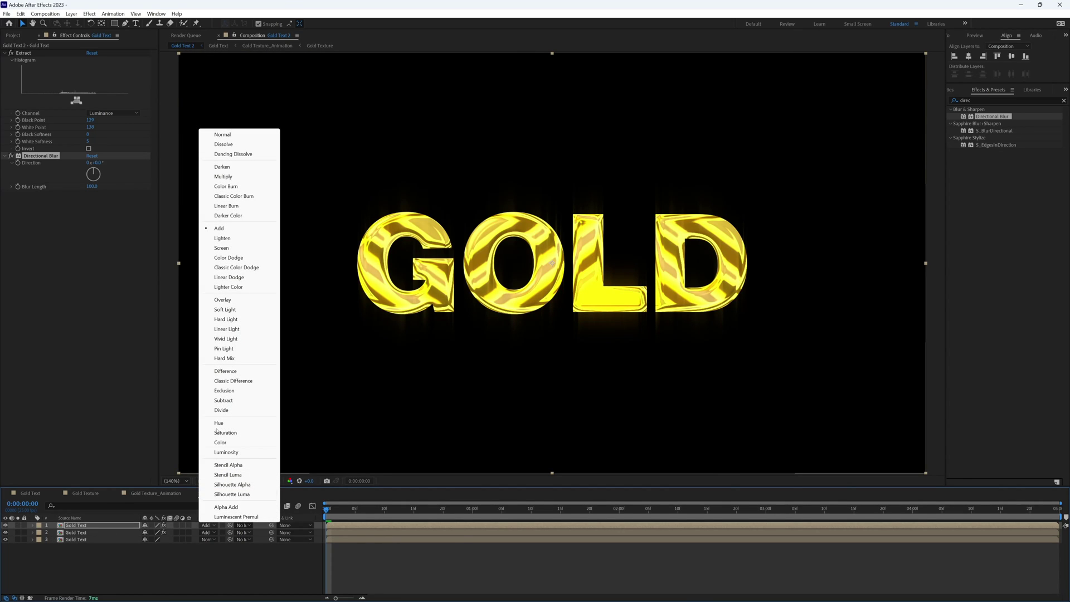
pyautogui.click(238, 239)
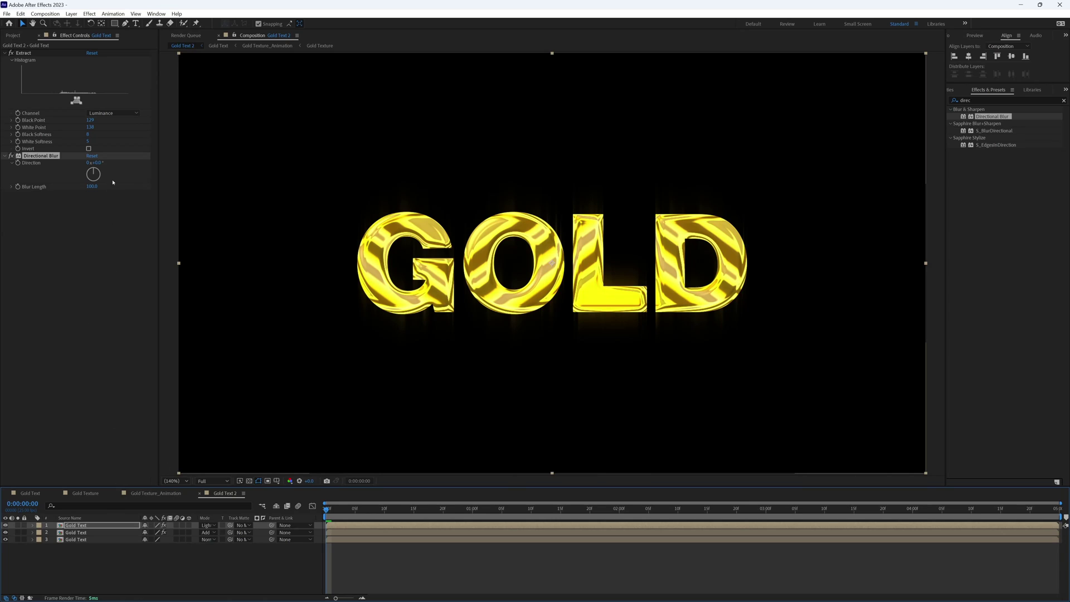
pyautogui.click(92, 187)
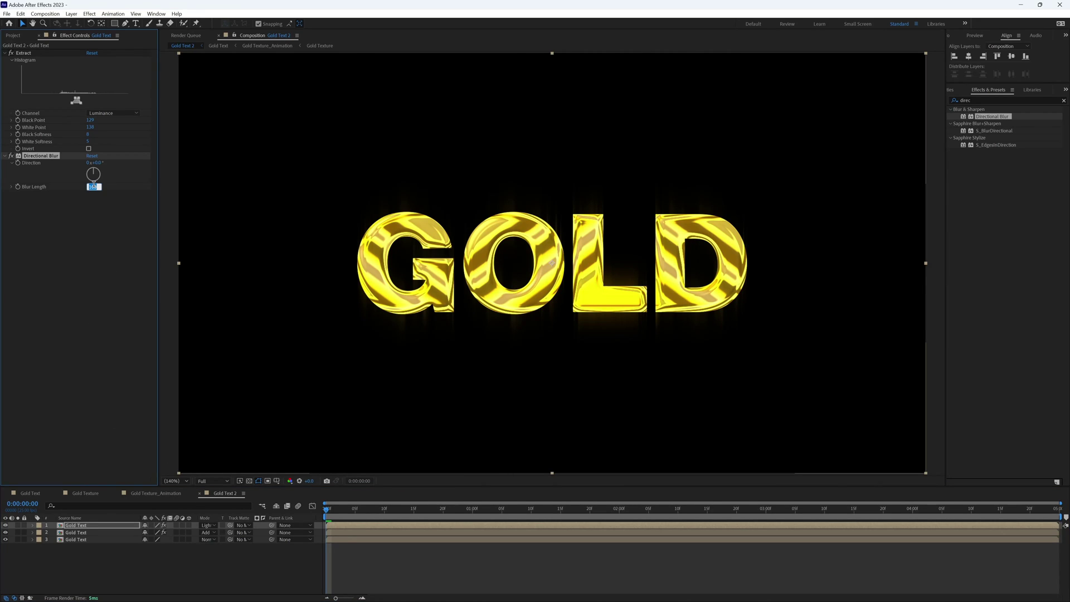
pyautogui.write('700')
pyautogui.press('Return')
pyautogui.moveTo(76, 101); pyautogui.dragTo(86, 101)
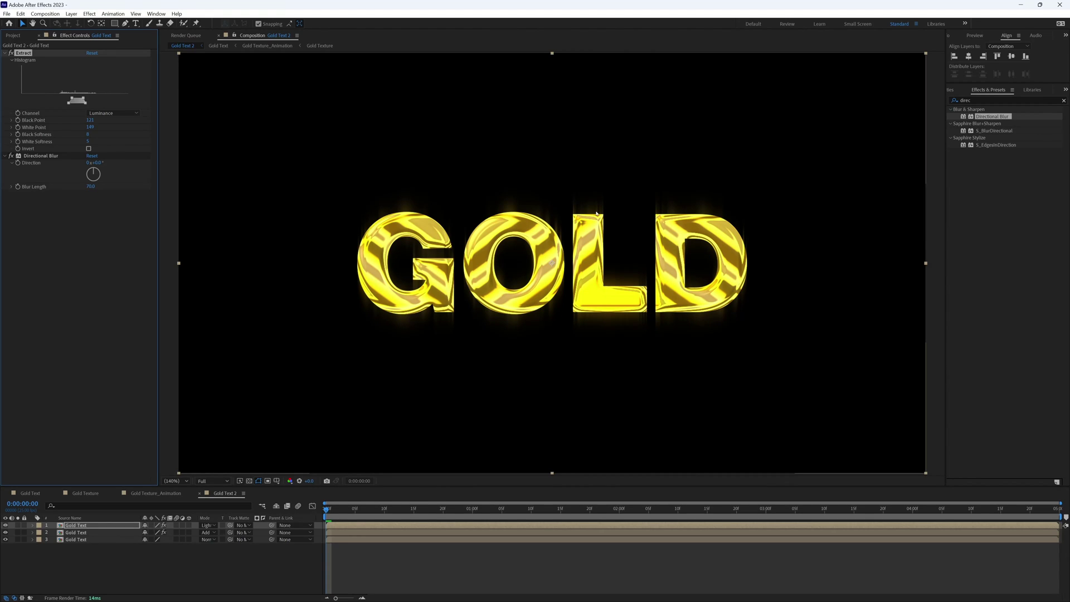
pyautogui.click(106, 525)
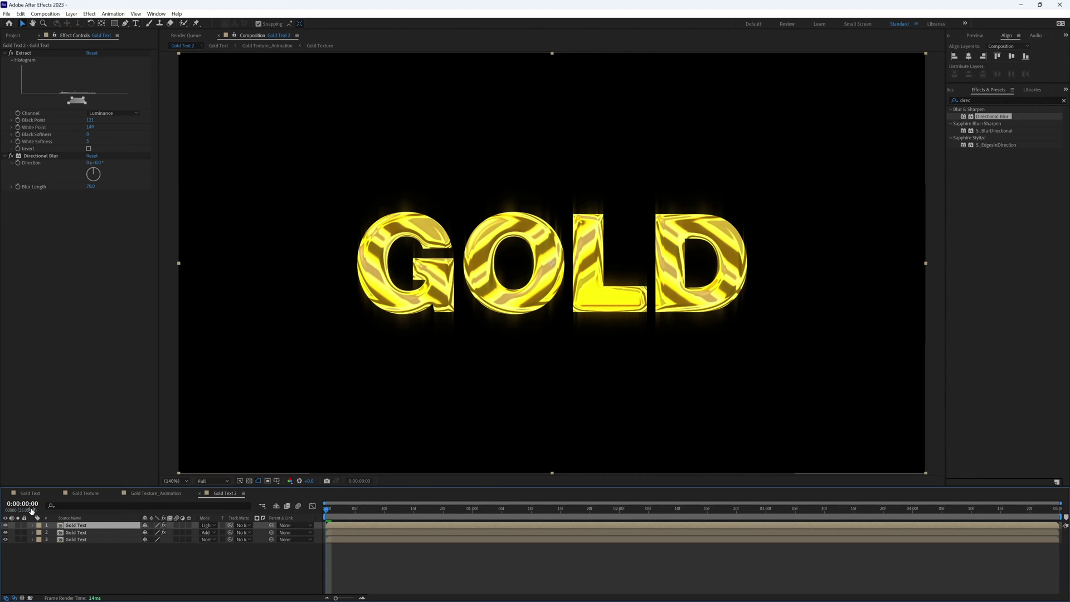
# Step: Duplicate the streak layer, set its Directional Blur direction to 90°, and preview
pyautogui.hotkey('ctrl', 'd')
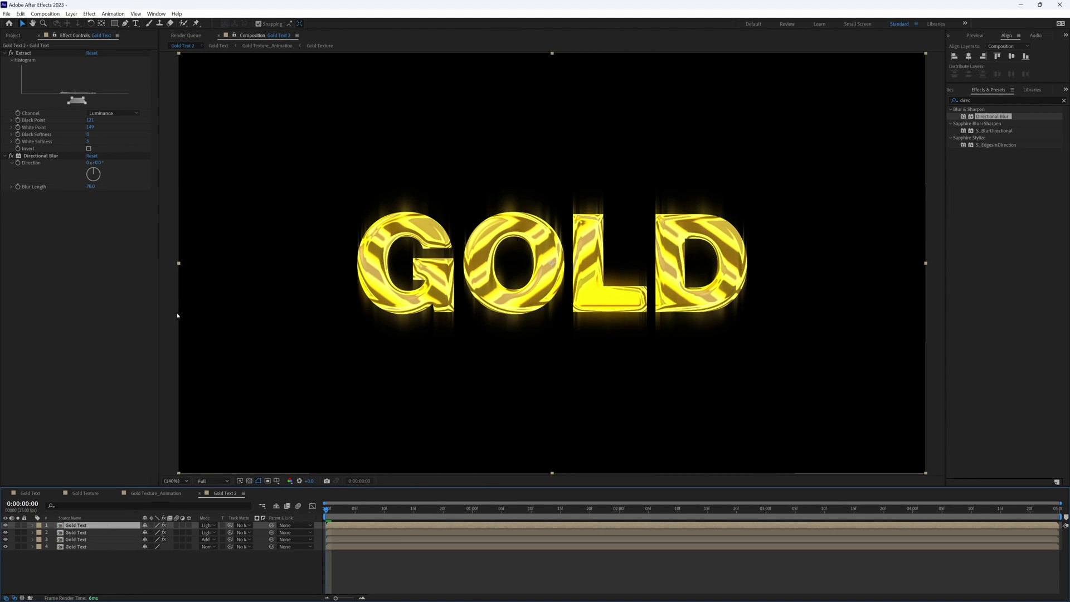
pyautogui.click(97, 164)
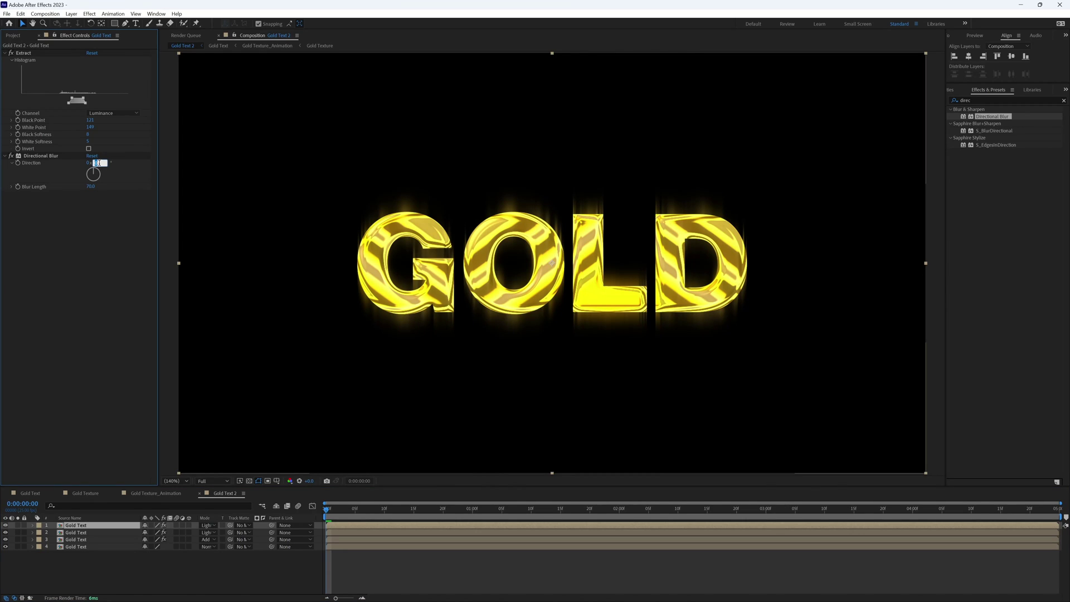
pyautogui.write('90')
pyautogui.press('Return')
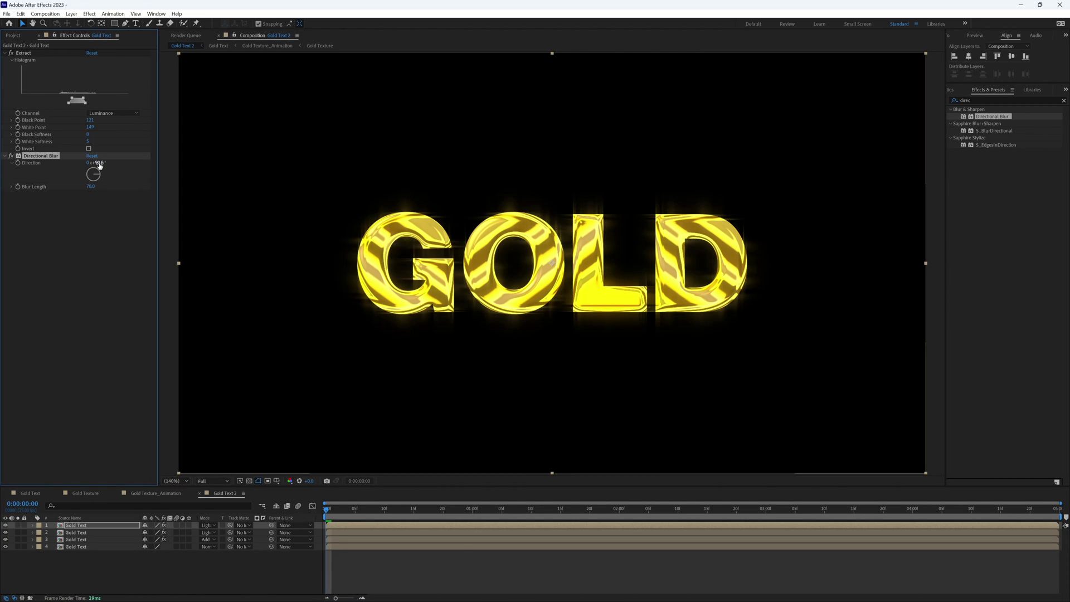
pyautogui.click(628, 215)
pyautogui.press('space')
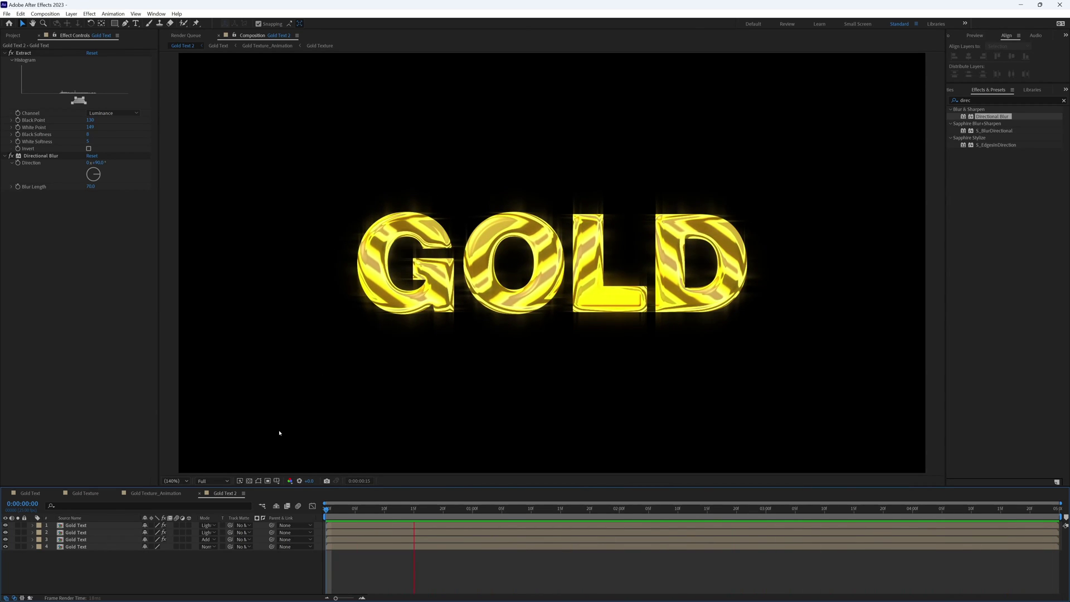
# Step: Scale the Gold Texture layer in Gold Texture_Animation to 50%, then preview Gold Text 2
pyautogui.click(89, 496)
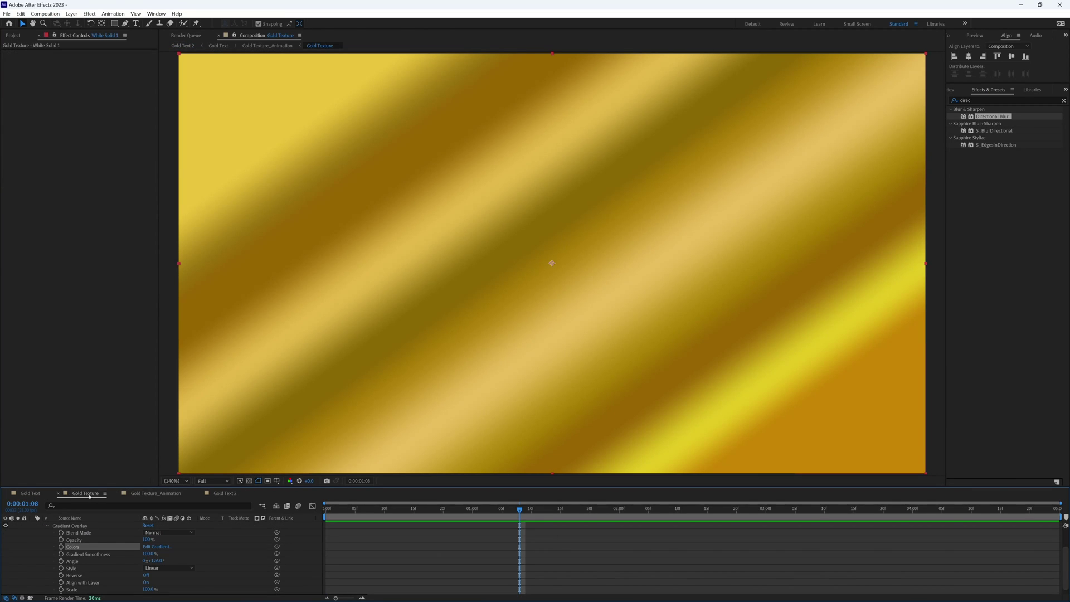
pyautogui.click(155, 493)
pyautogui.click(93, 526)
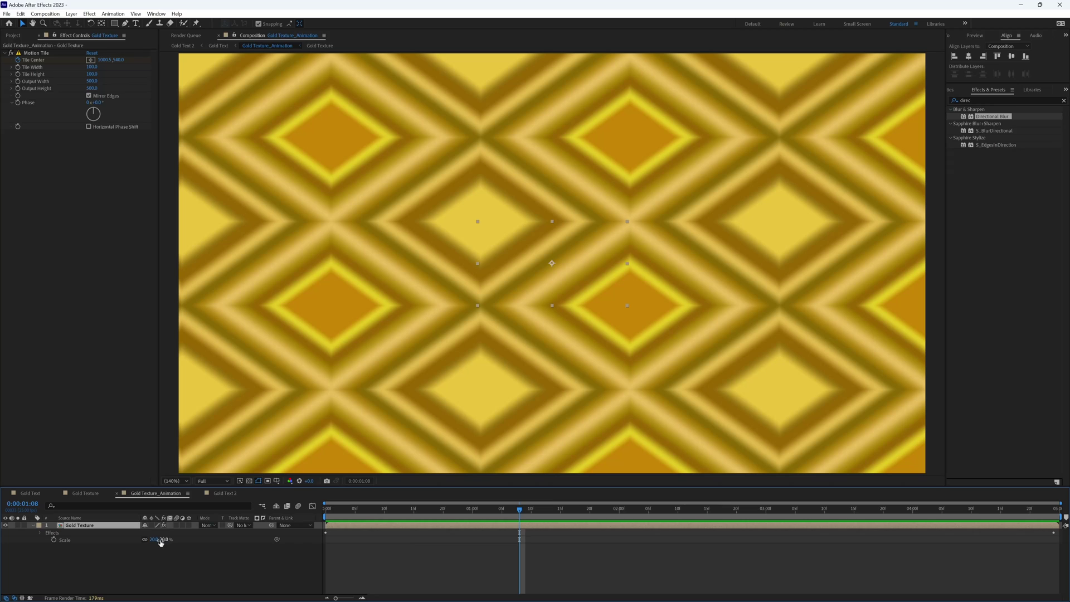
pyautogui.click(158, 540)
pyautogui.write('50')
pyautogui.press('Return')
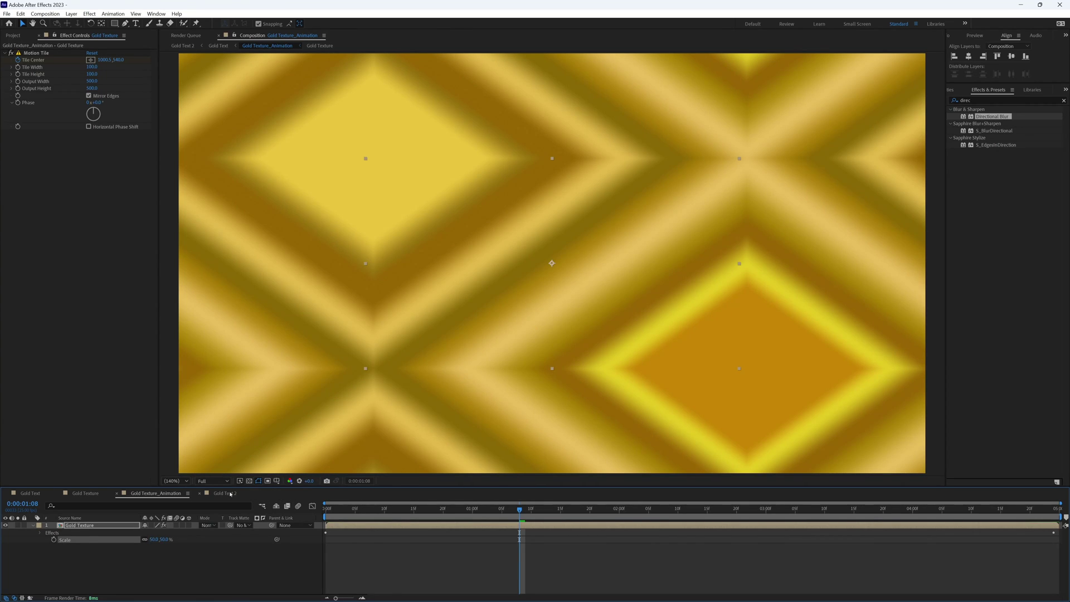
pyautogui.click(230, 494)
pyautogui.press('space')
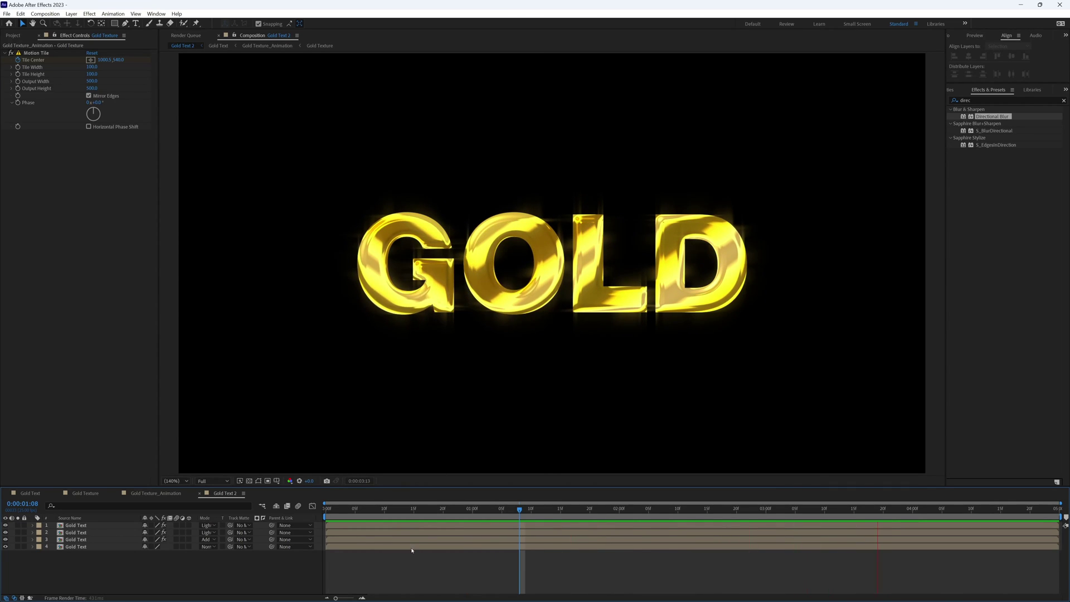
# Step: Retype the GOLD text layer in the Gold Text comp as SUBSCRIBE at 241 px
pyautogui.press('space')
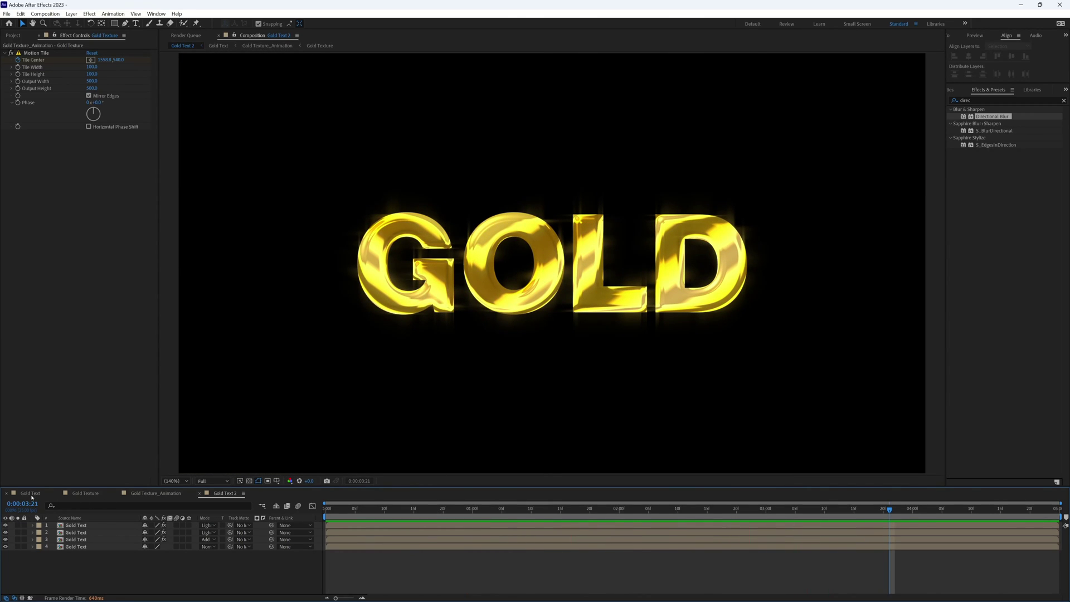
pyautogui.click(30, 494)
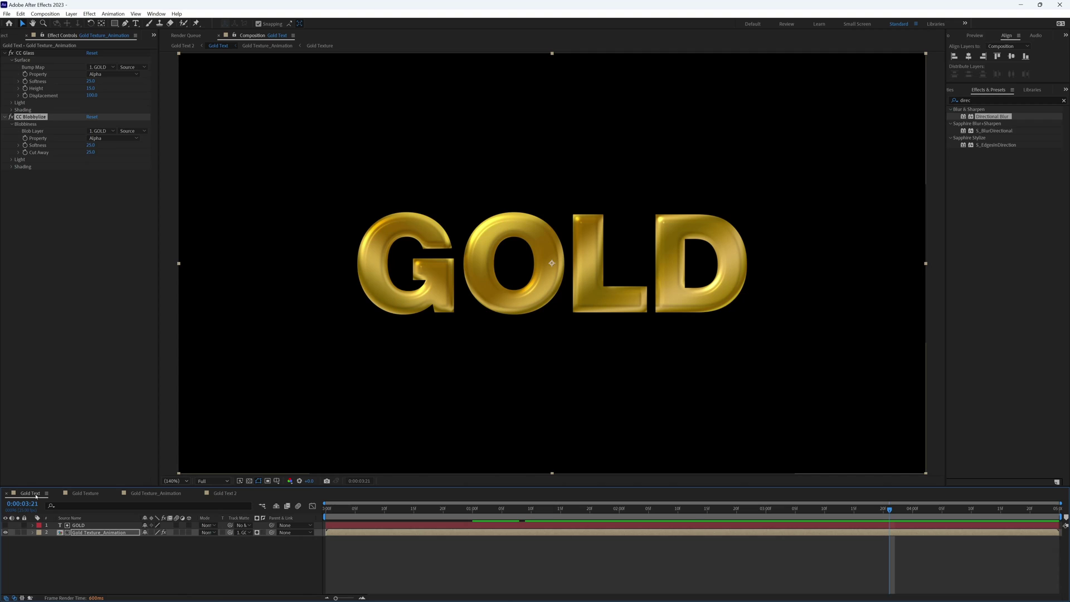
pyautogui.click(90, 525)
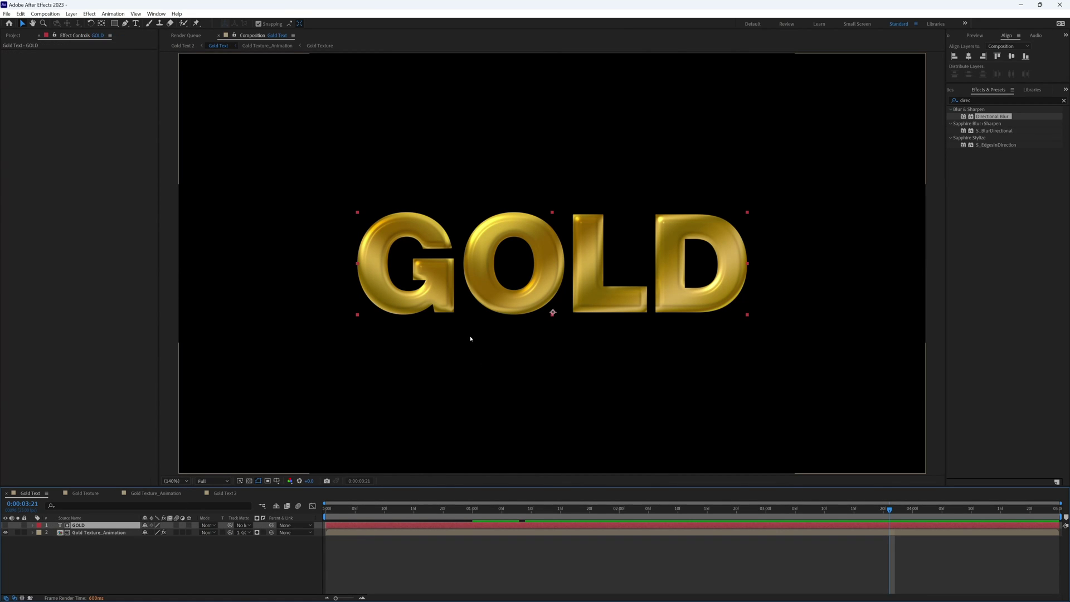
pyautogui.doubleClick(602, 288)
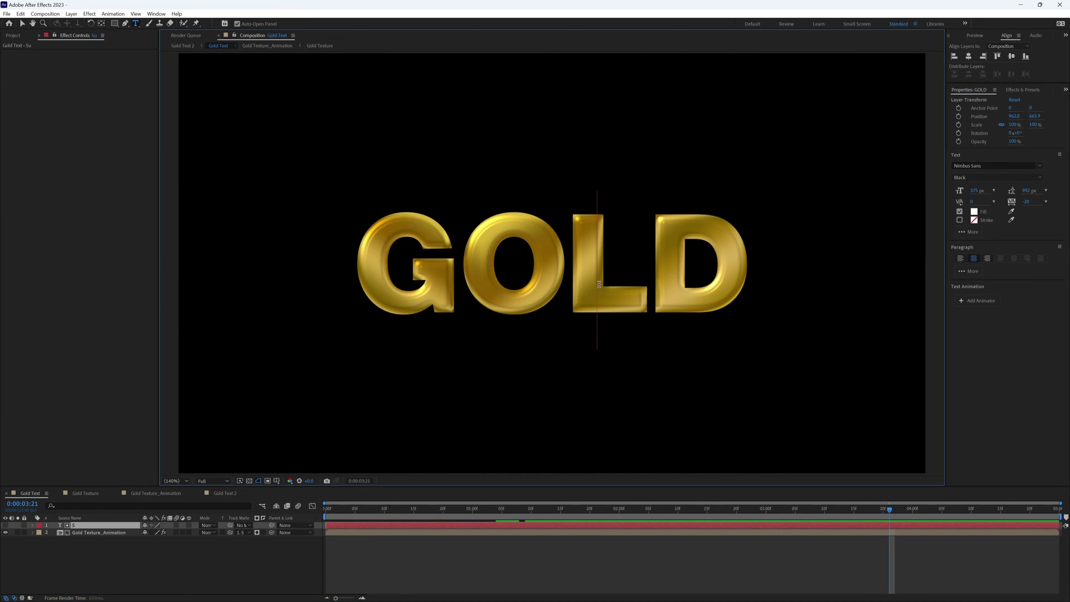
pyautogui.write('bscribe')
pyautogui.hotkey('ctrl', 'a')
pyautogui.press('Escape')
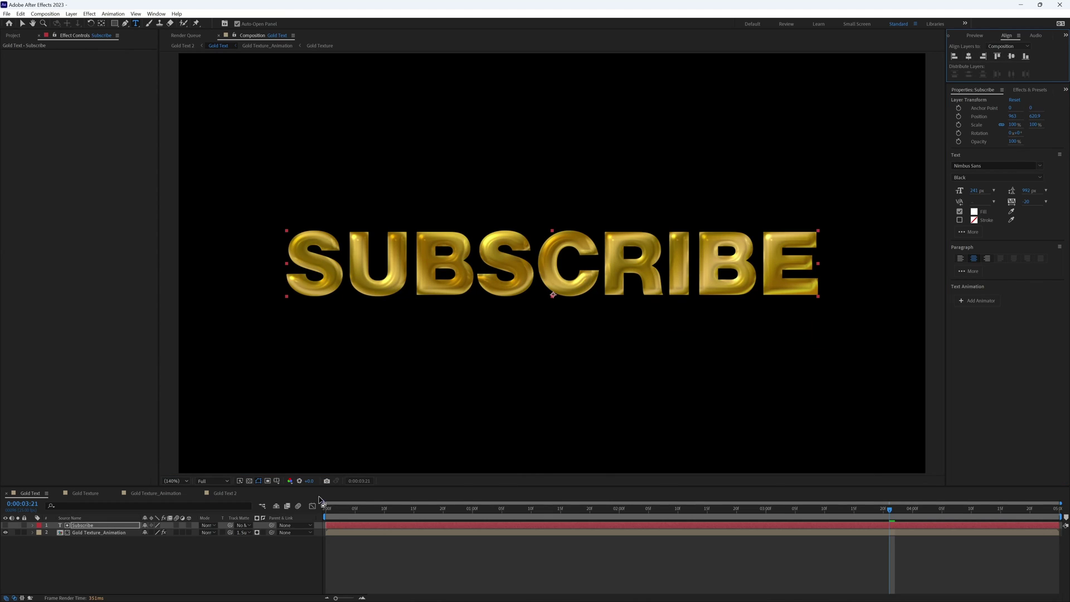